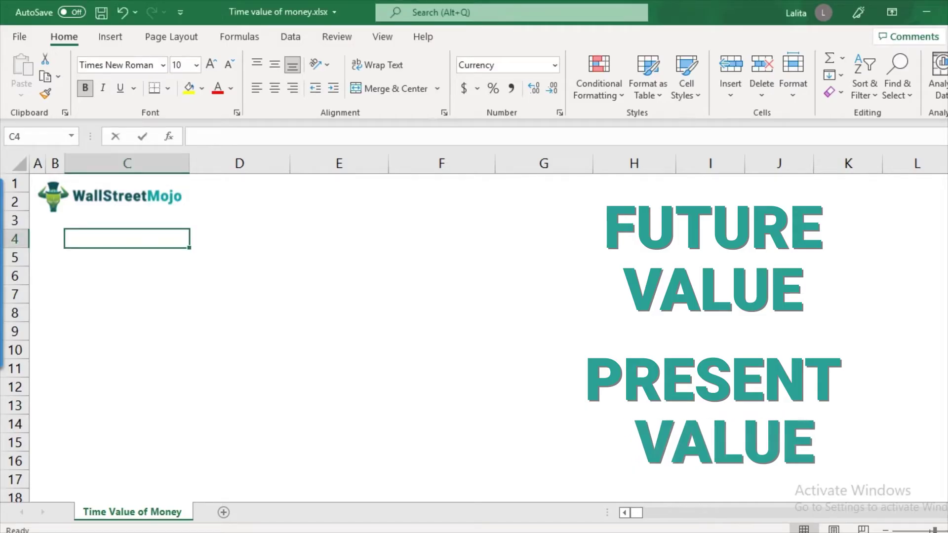
- Label cell C4 "Future Value" and enter the amount $1000 in D4
type("Future Value")
key("Return")
key("Up")
key("Right")
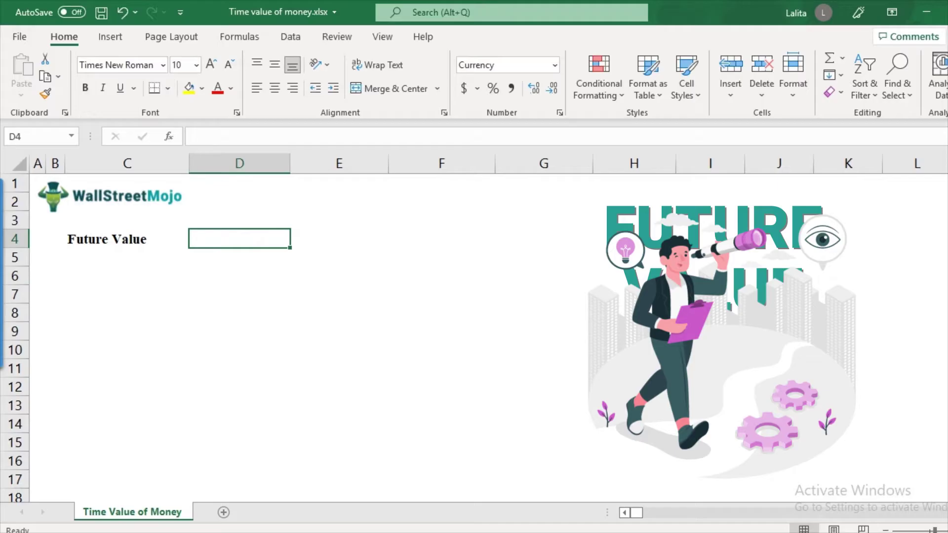
type("$10000")
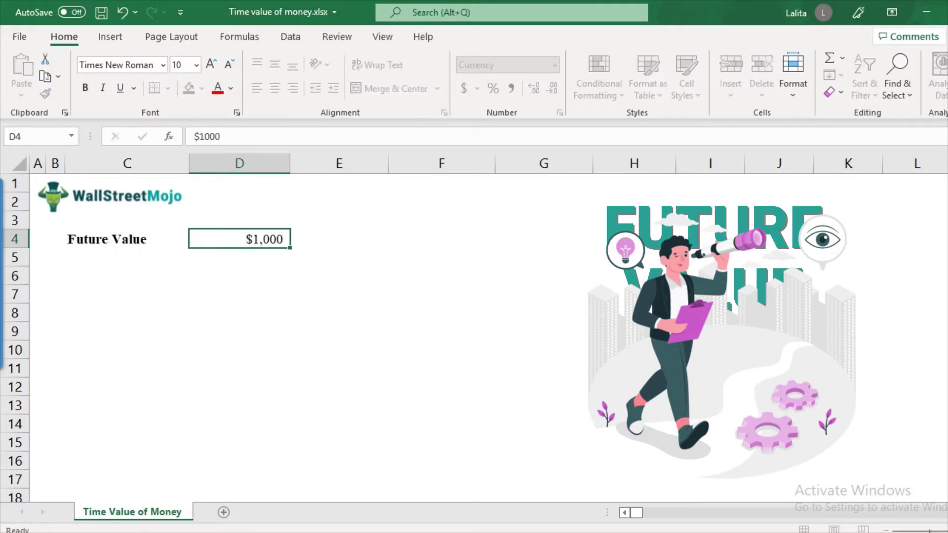
key("Return")
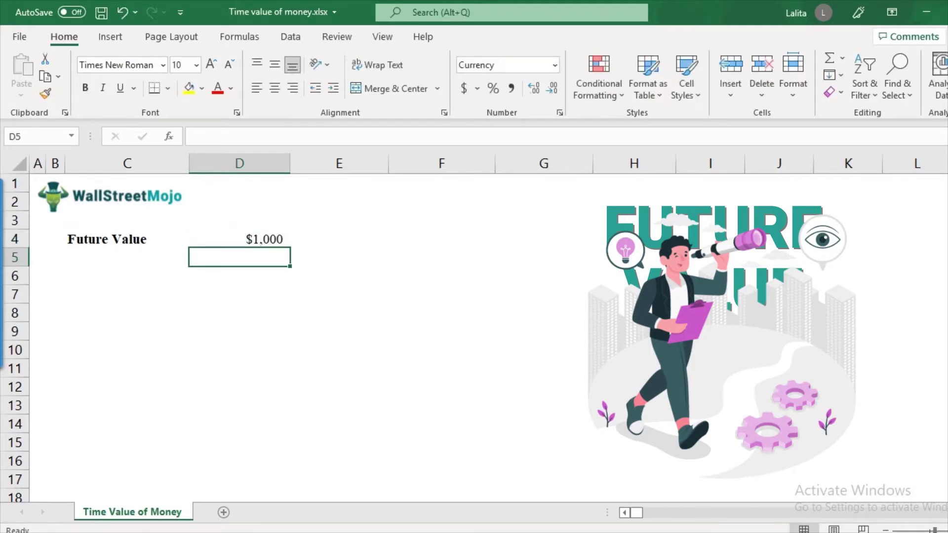
- Enter the label "rate of return" in D5 and the rate 10% in E5
type("rate of return")
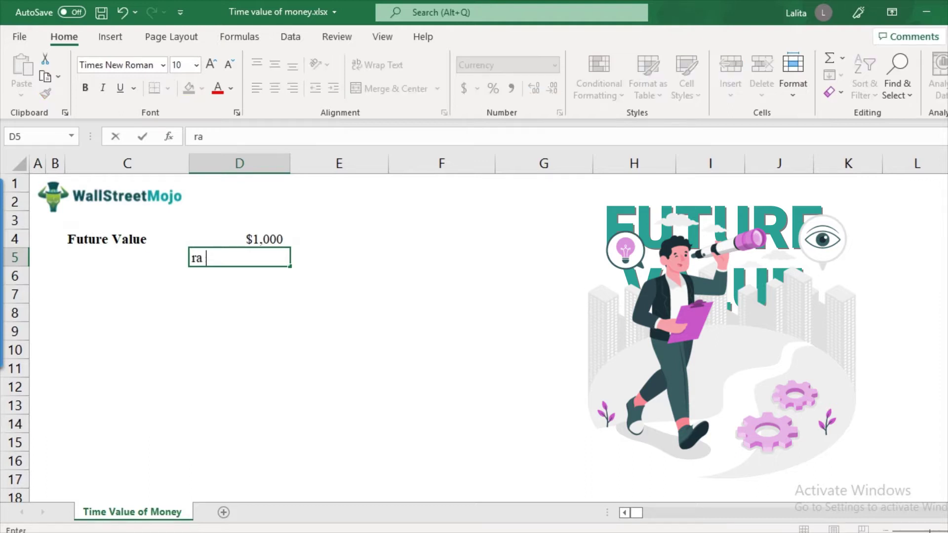
key("Return")
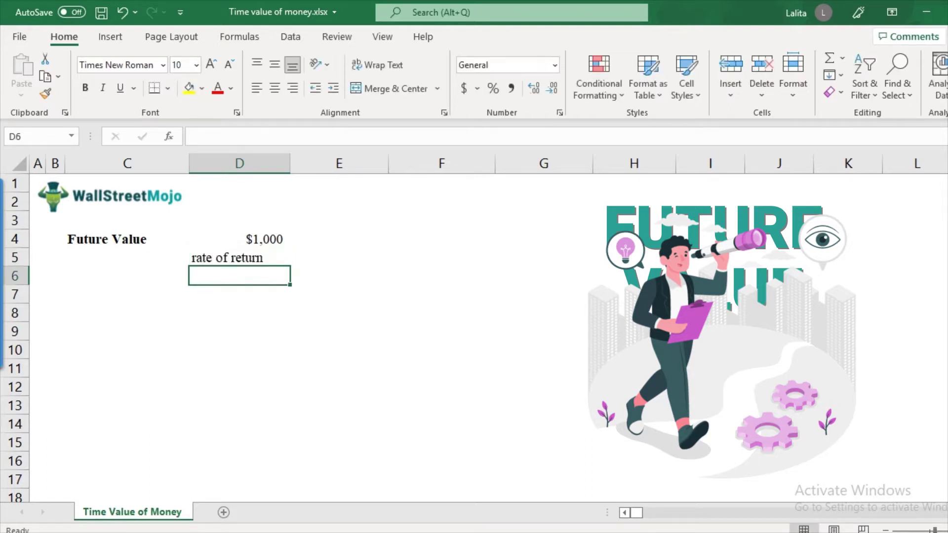
key("Up")
key("Right")
type("10%")
key("Return")
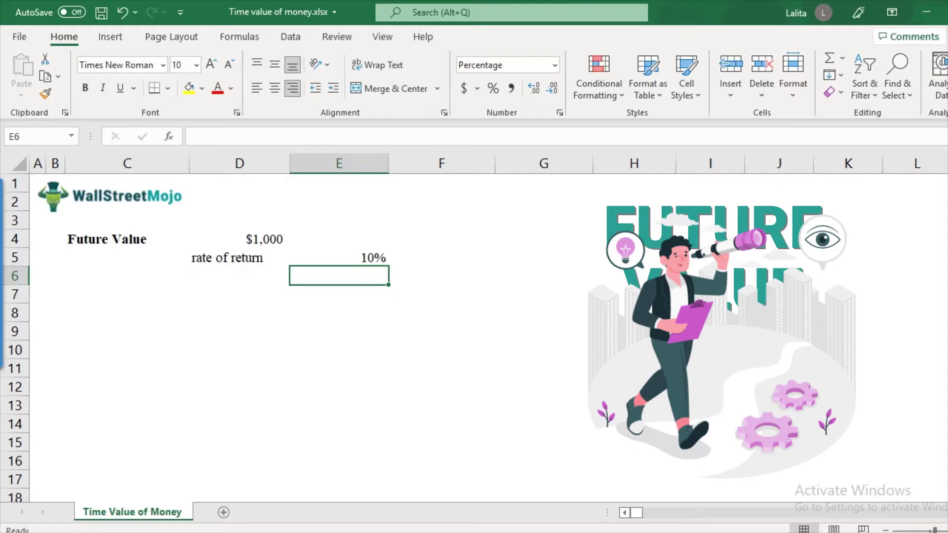
- Enter the heading "Year 1" in cell E7, below the rate of return
left_click(339, 294)
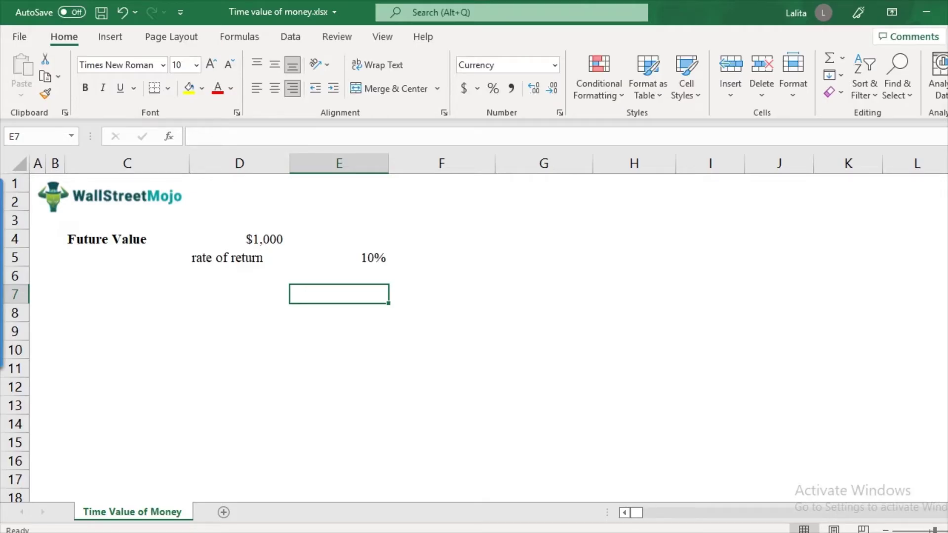
left_click(240, 240)
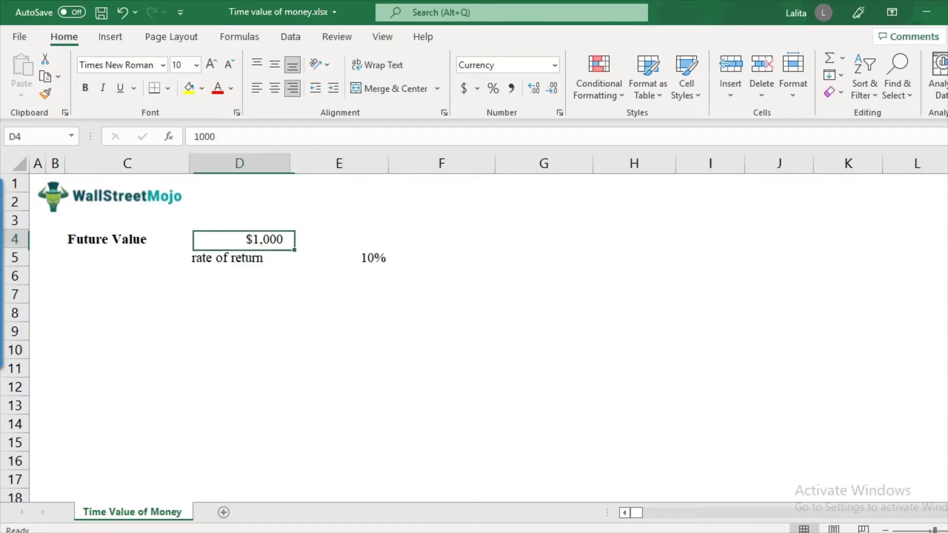
left_click(239, 257)
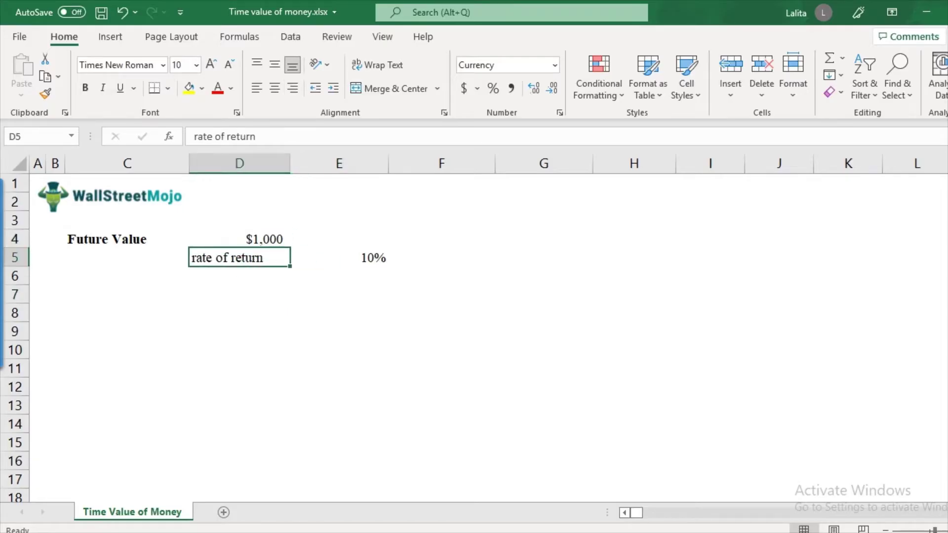
left_click(339, 258)
left_click(339, 294)
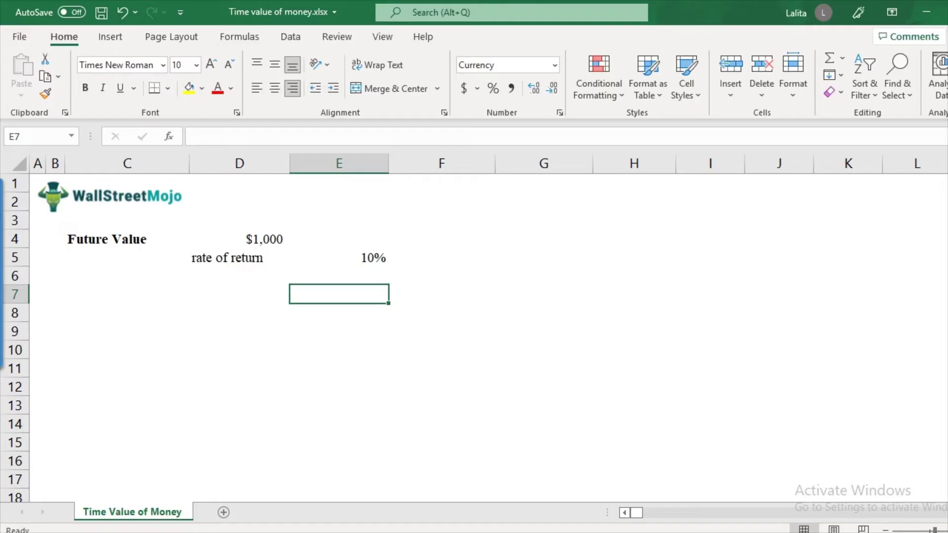
type("Year 1")
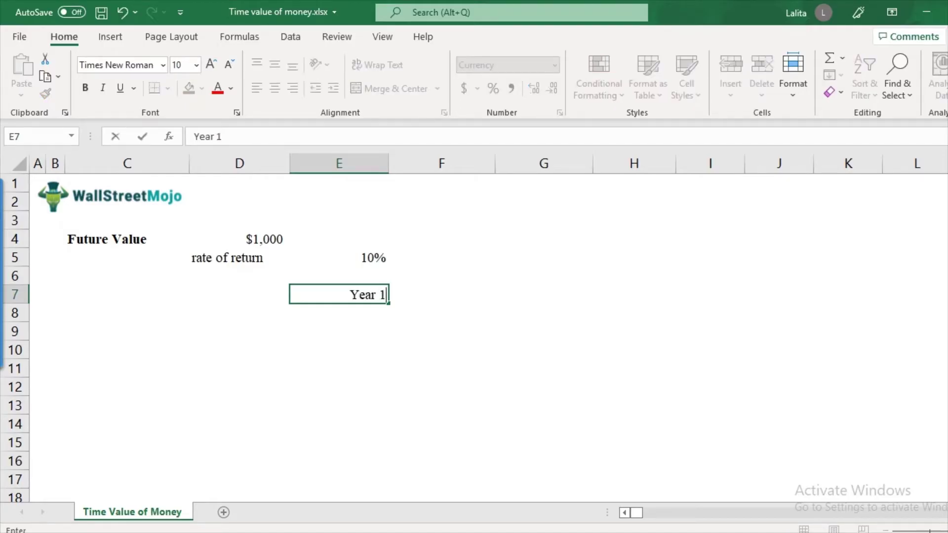
key("Return")
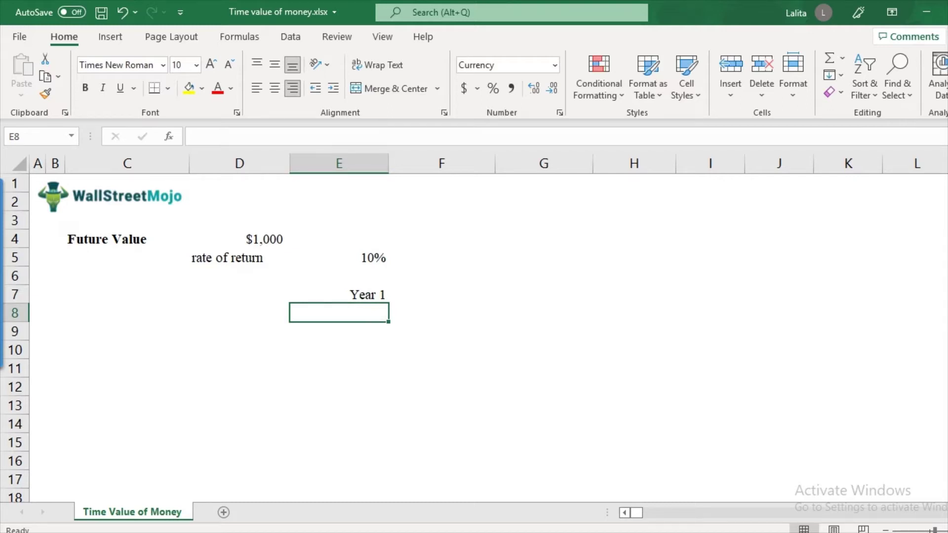
- Calculate the Year 1 future value in E8 with the formula =D4*(1+E5)
left_click(240, 240)
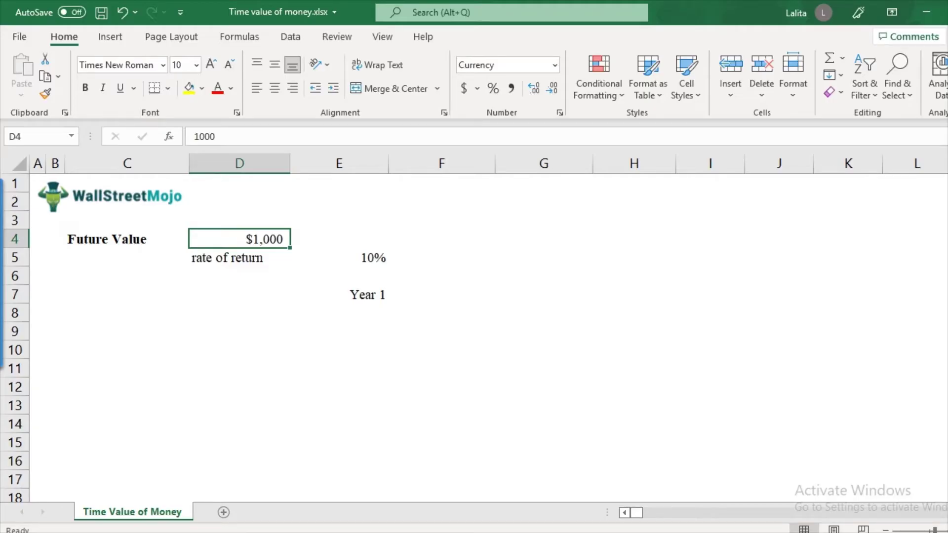
left_click(339, 313)
type("=")
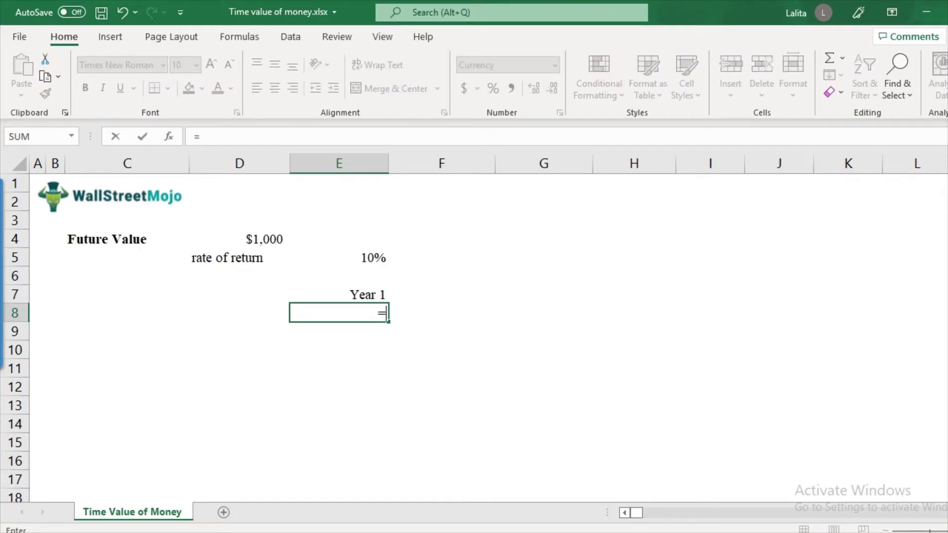
left_click(239, 239)
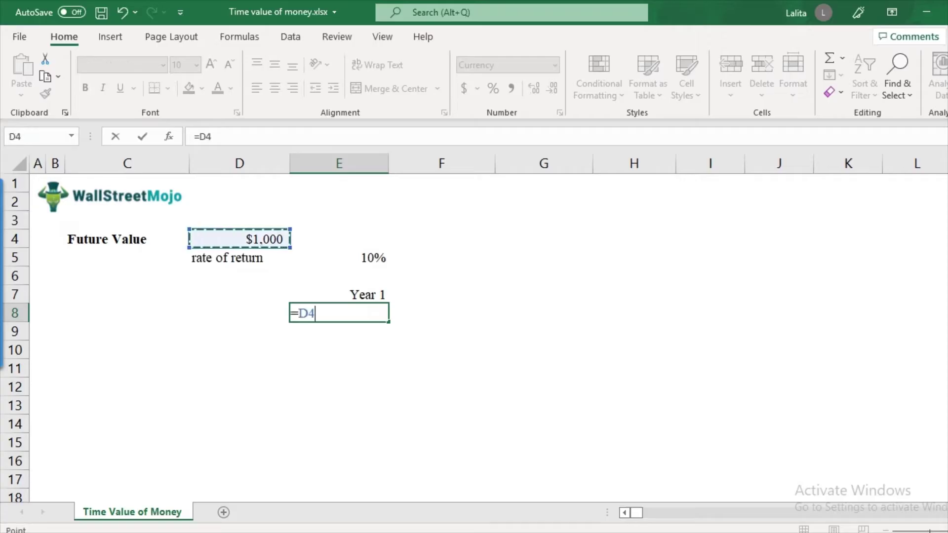
type("*")
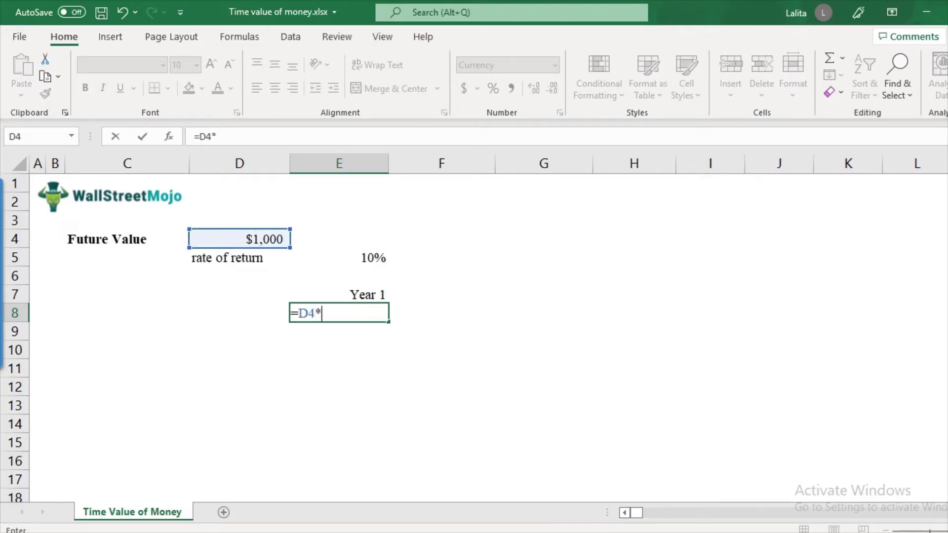
type("(1+")
left_click(339, 257)
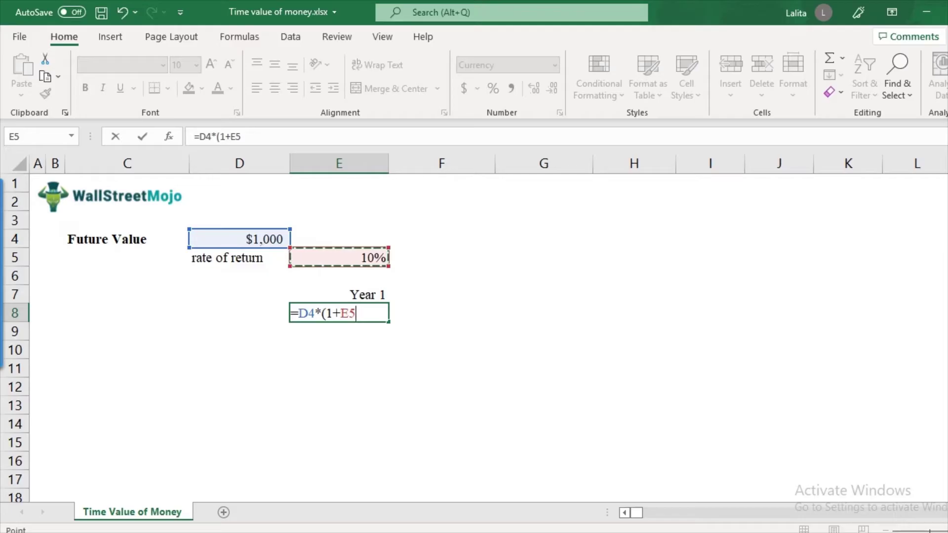
type(")")
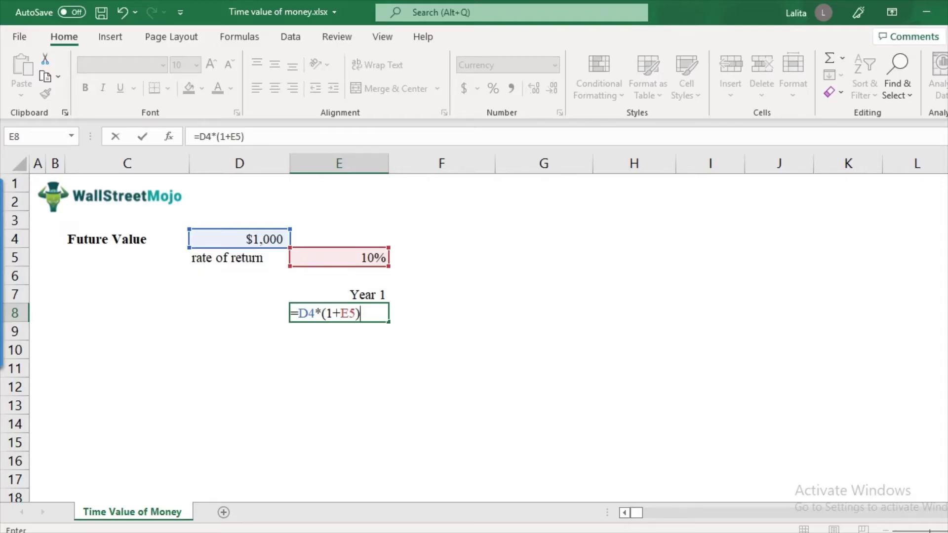
key("Return")
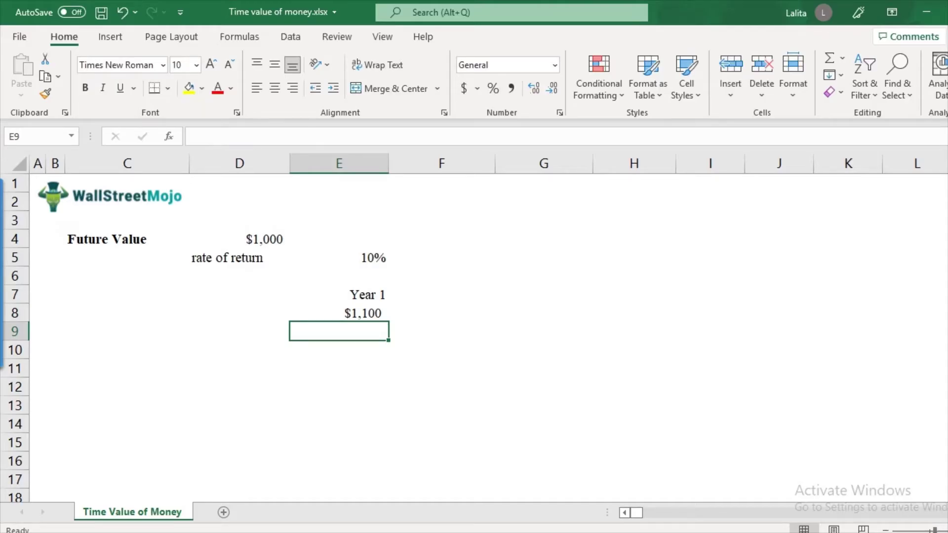
- Copy the Year 1 heading to F7 and change the copy to "Year 2"
left_click(339, 313)
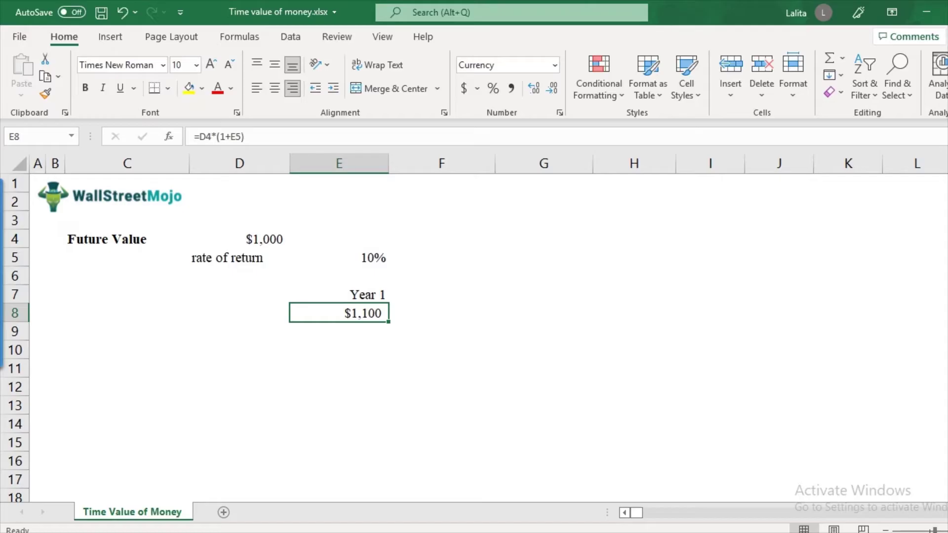
left_click(239, 239)
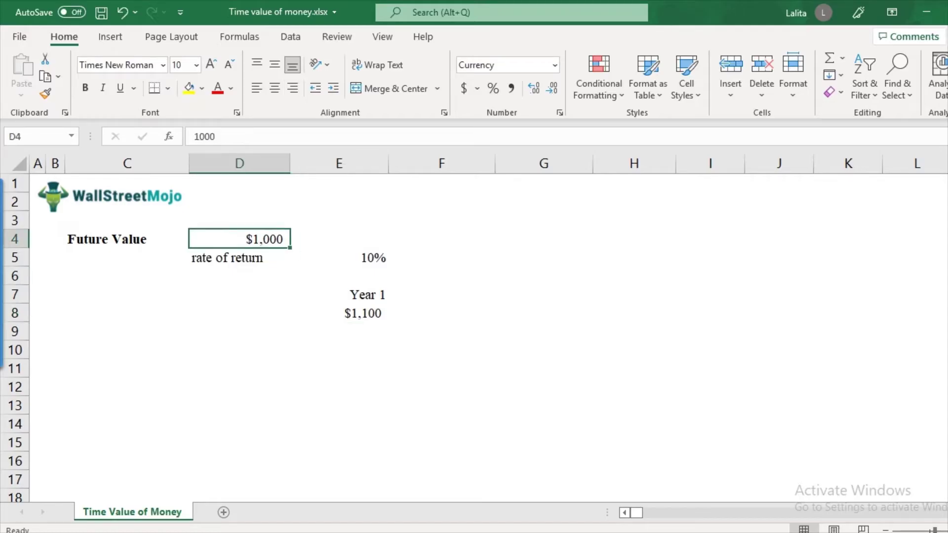
left_click(339, 295)
key("ctrl+c")
key("Right")
key("ctrl+v")
key("F2")
key("BackSpace")
type("2")
key("Return")
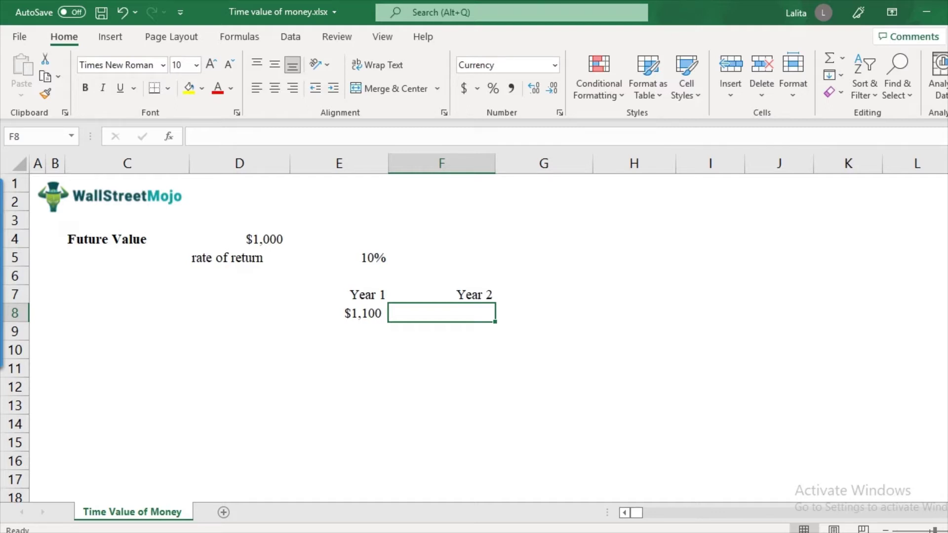
- Calculate the Year 2 future value in F8 with the formula =E8*(1+E5)
key("Left")
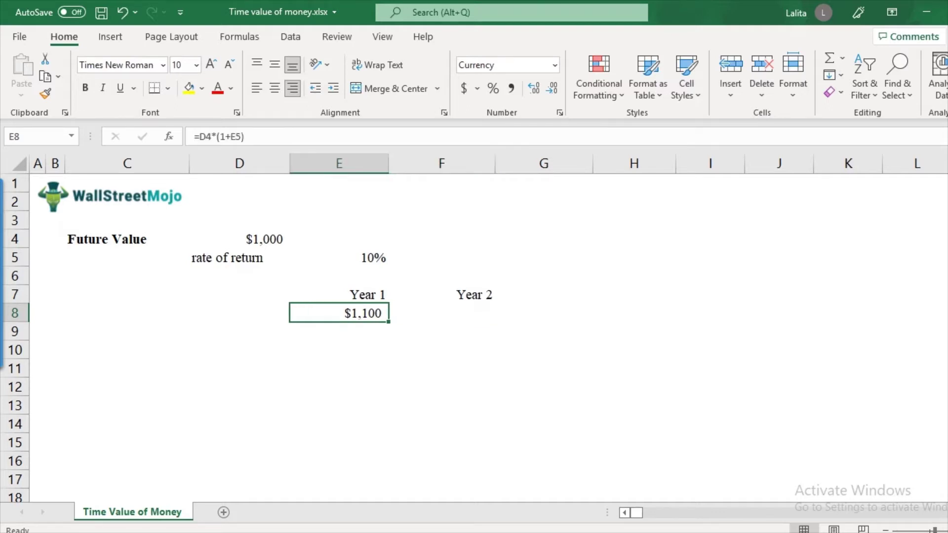
left_click(240, 240)
left_click(339, 313)
left_click(442, 313)
type("=")
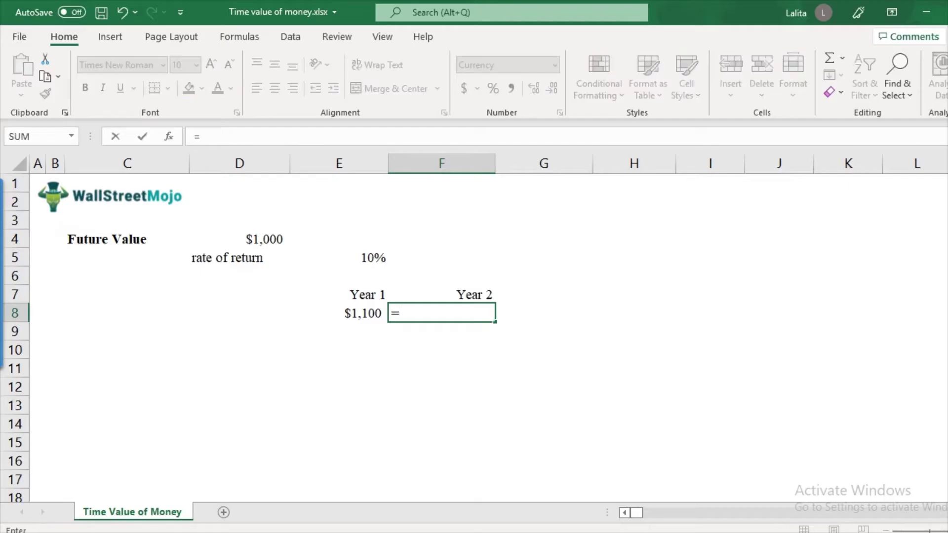
left_click(339, 313)
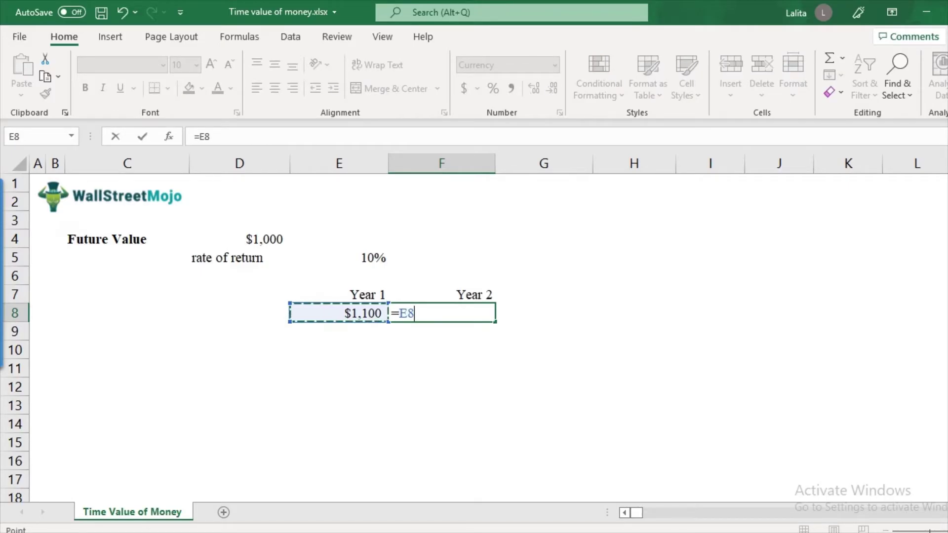
type("*")
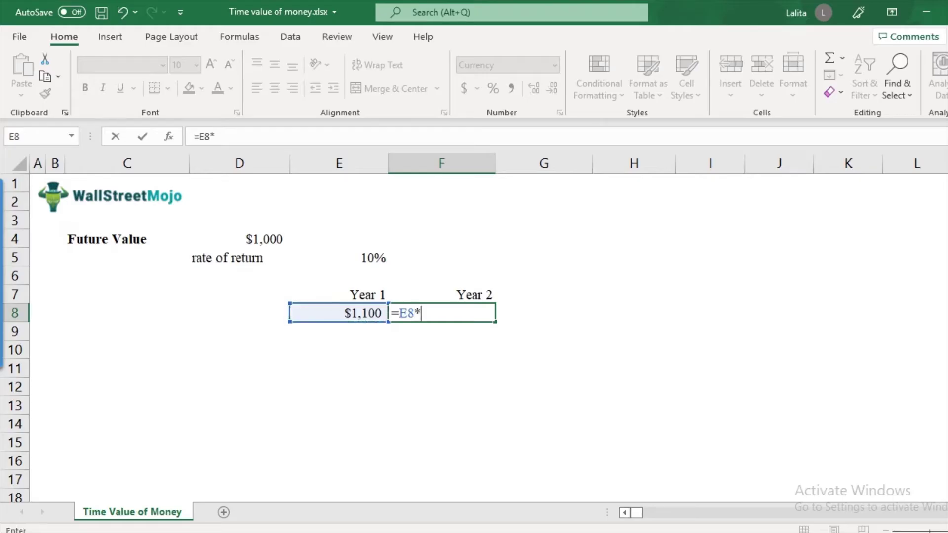
type("(1+")
type("10")
key("BackSpace")
key("BackSpace")
left_click(339, 258)
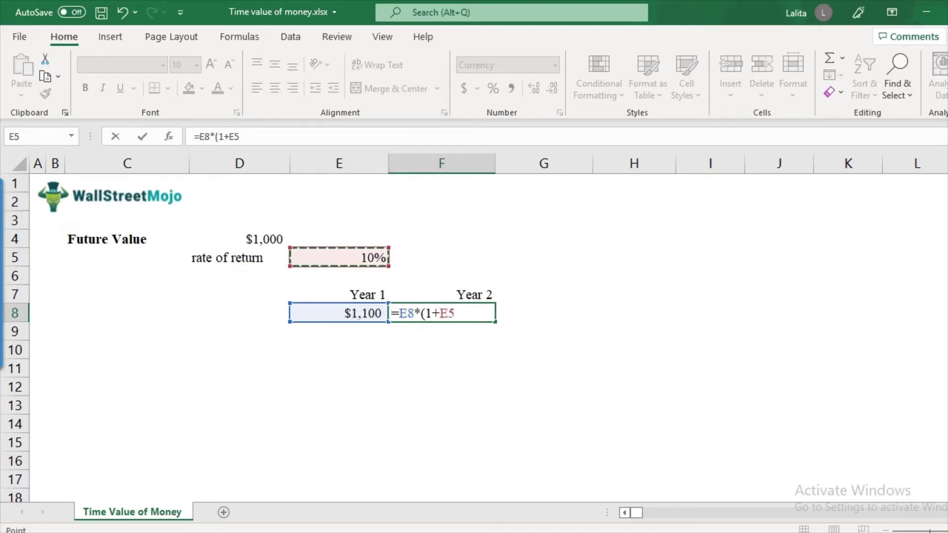
type(")")
key("Return")
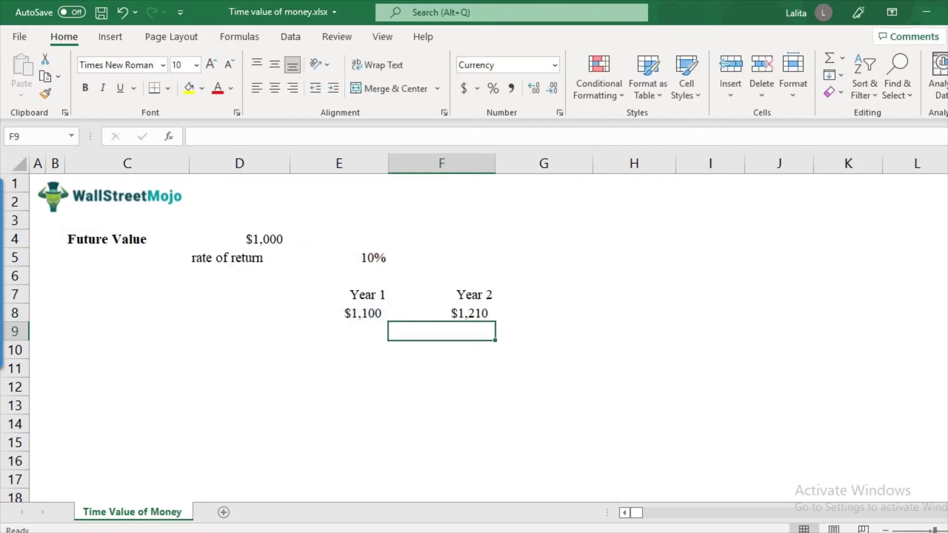
- Copy the Year 2 heading to G7 and change the copy to "Year 3"
left_click(442, 313)
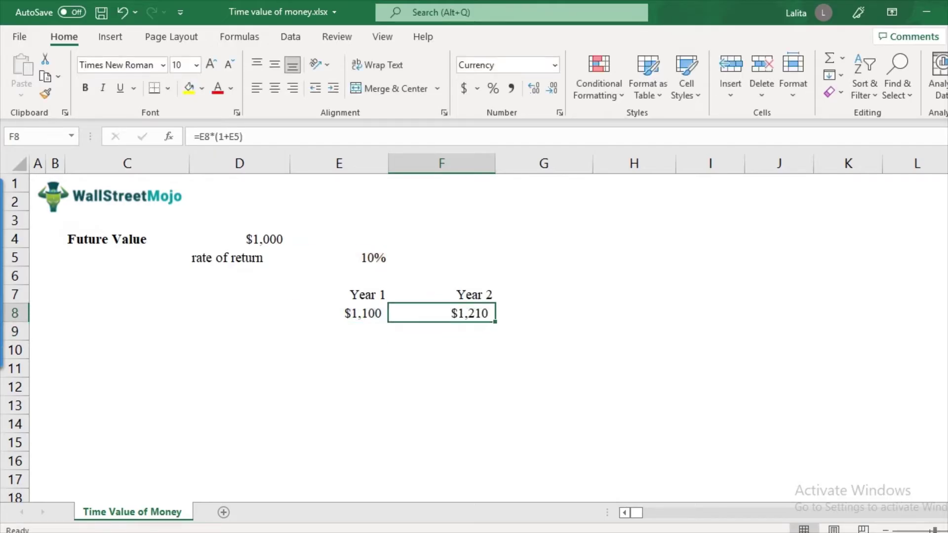
left_click(442, 295)
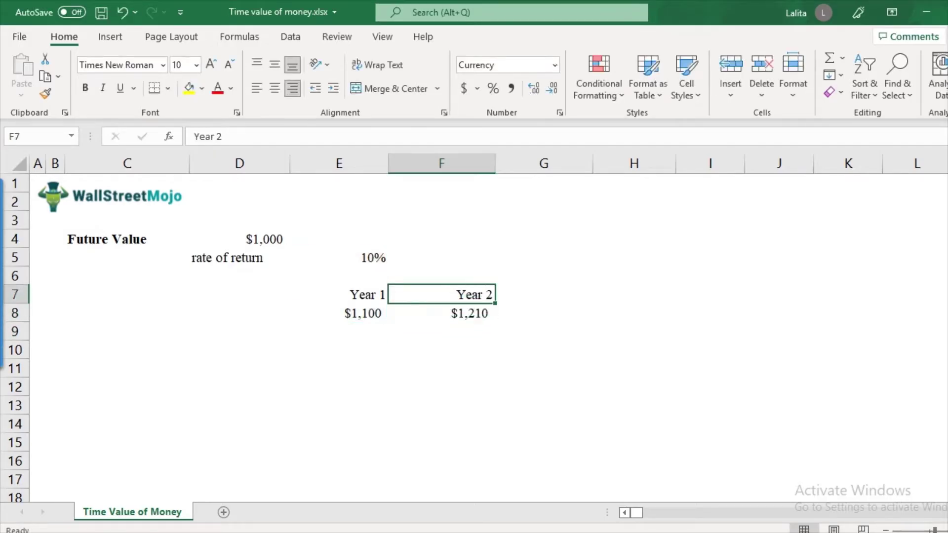
key("ctrl+c")
key("Right")
key("ctrl+v")
key("F2")
key("BackSpace")
type("3")
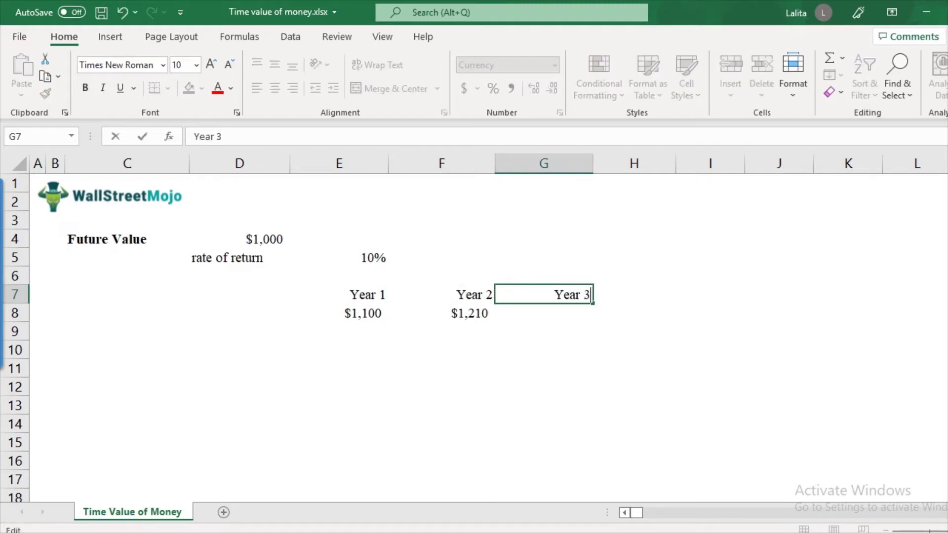
key("Return")
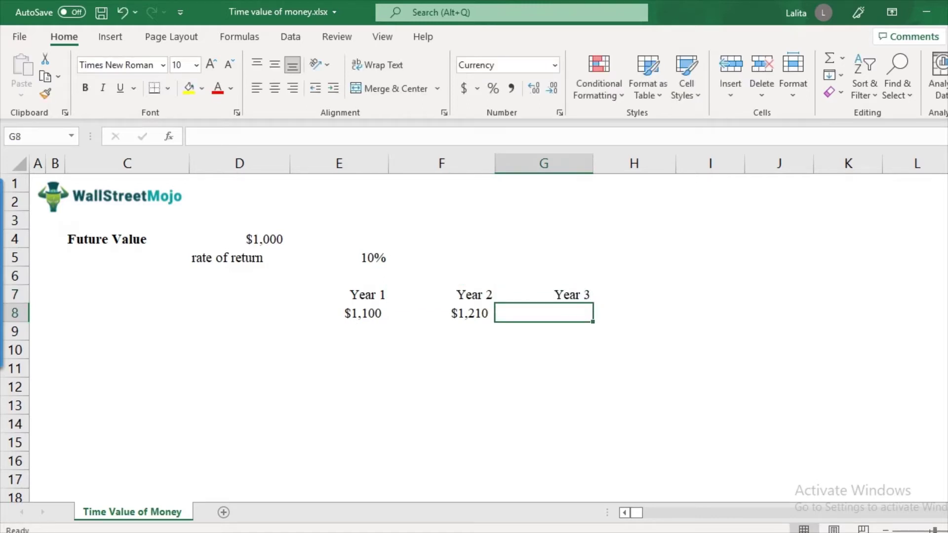
- Calculate the Year 3 future value in G8 with the formula =F8*(1+E5)
type("=")
key("Left")
type("*")
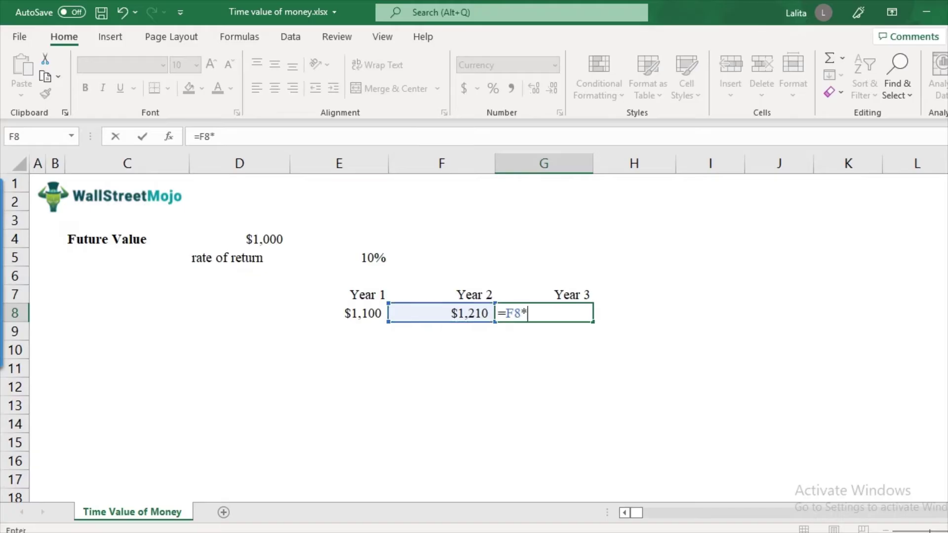
type("(1+")
left_click(339, 257)
type(")")
key("Return")
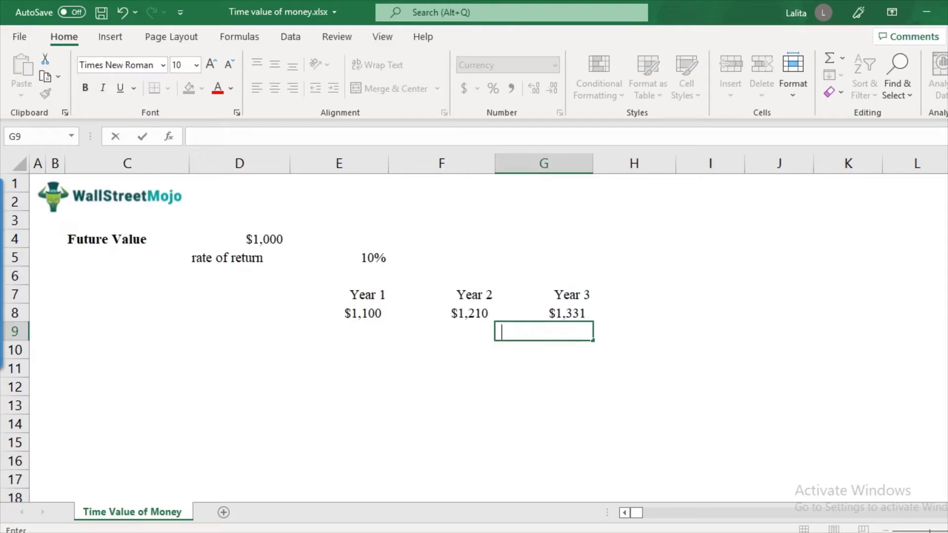
left_click(339, 313)
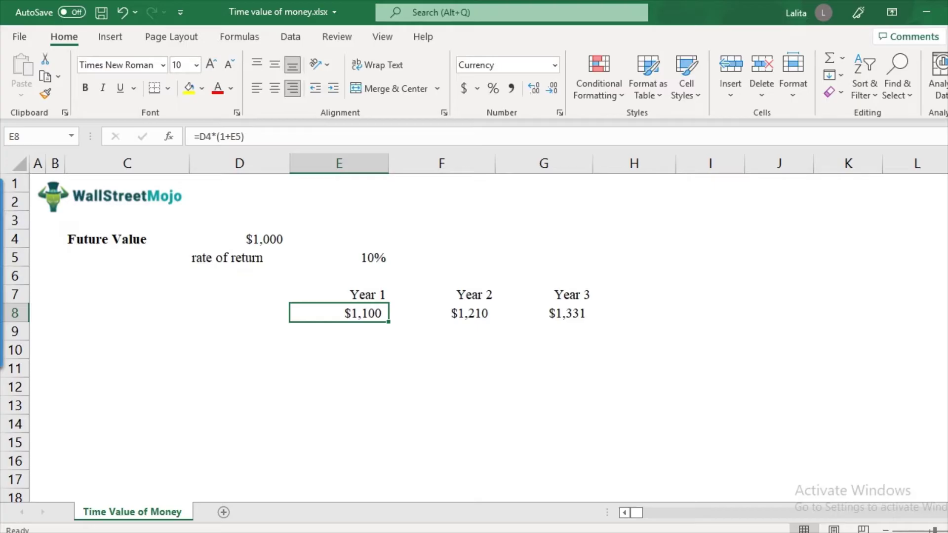
- Enter the label "Compounding" in F5 beside the rate of return and make it bold
left_click(441, 258)
type("Compounding")
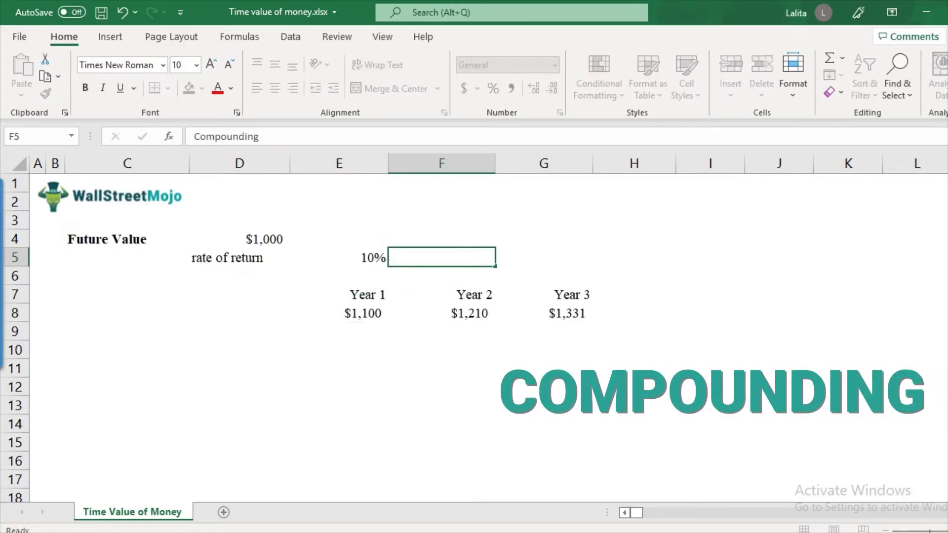
key("ctrl+Return")
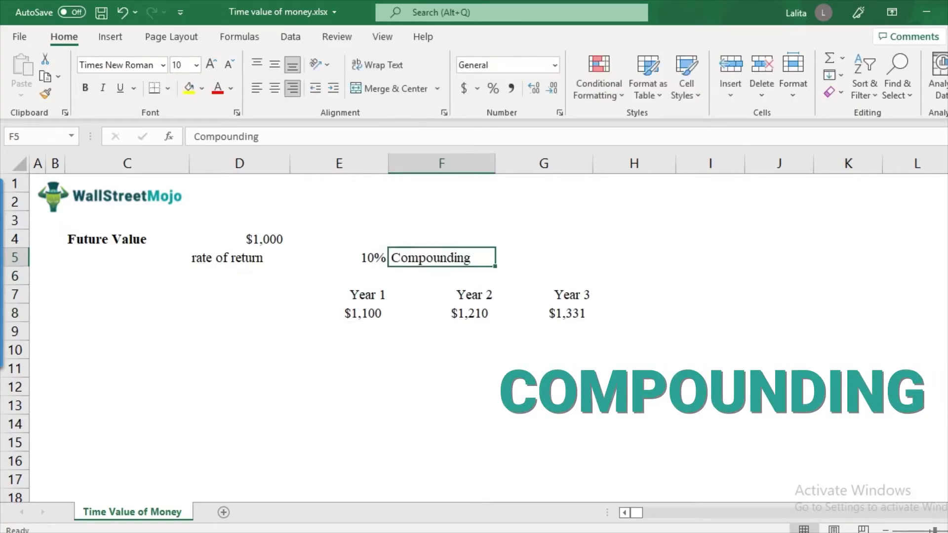
key("ctrl+b")
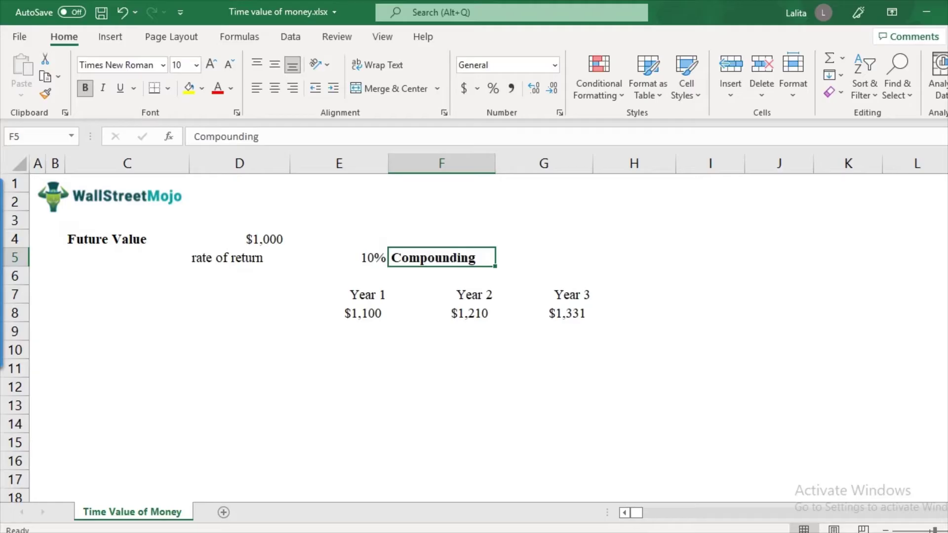
- Examine the Year 2 and Year 3 formulas in F8 and G8 to see which cells they reference
double_click(469, 312)
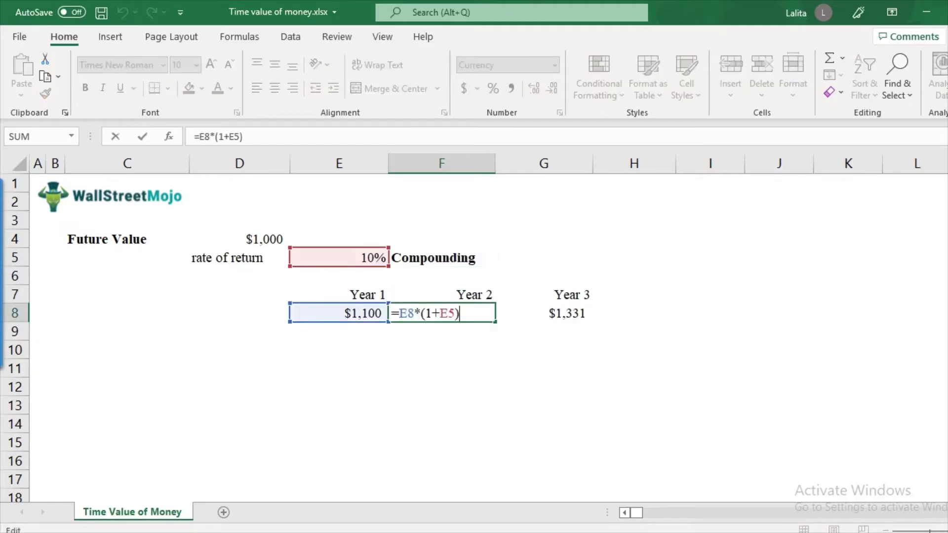
key("Escape")
key("F2")
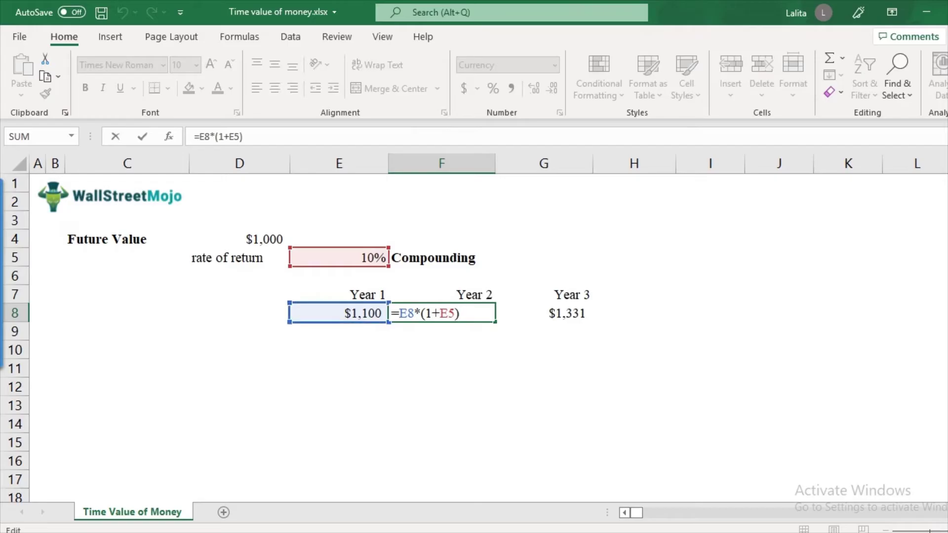
key("Escape")
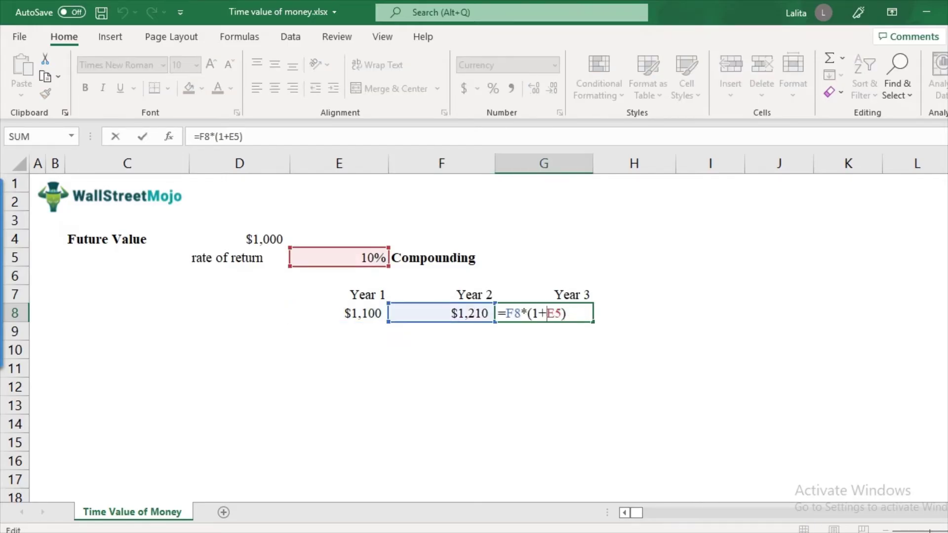
key("ctrl+Return")
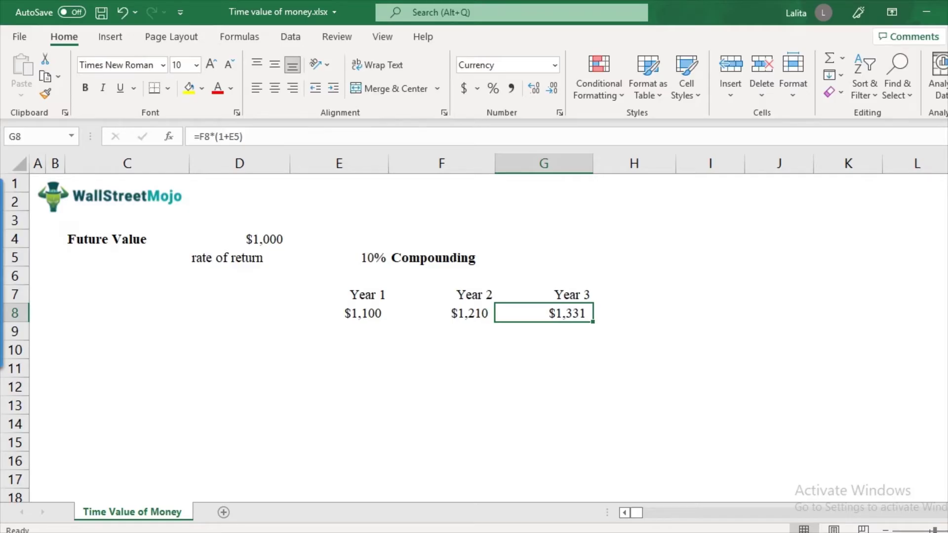
key("Return")
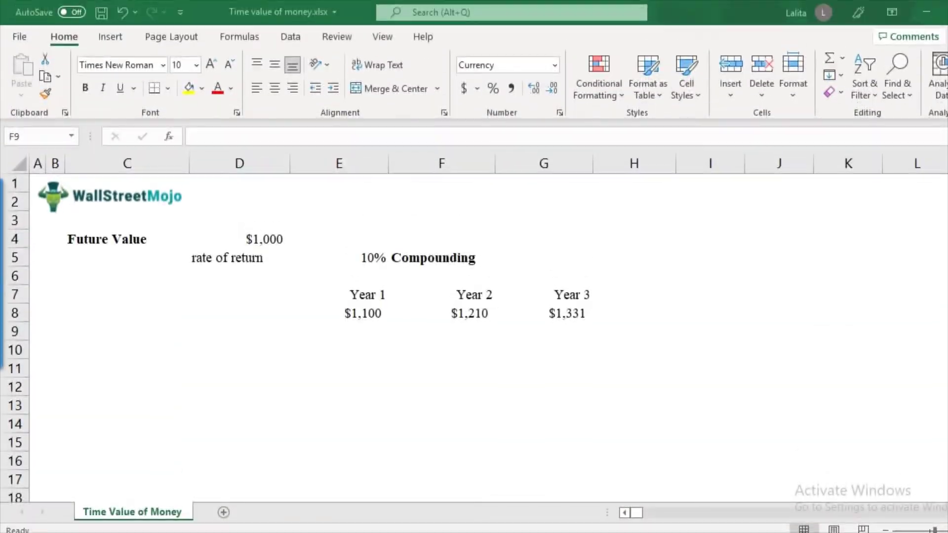
- Calculate the Year 2 future value directly from the principal in F9 with the formula =D4*(1+E5)*(1+E5)
left_click(442, 331)
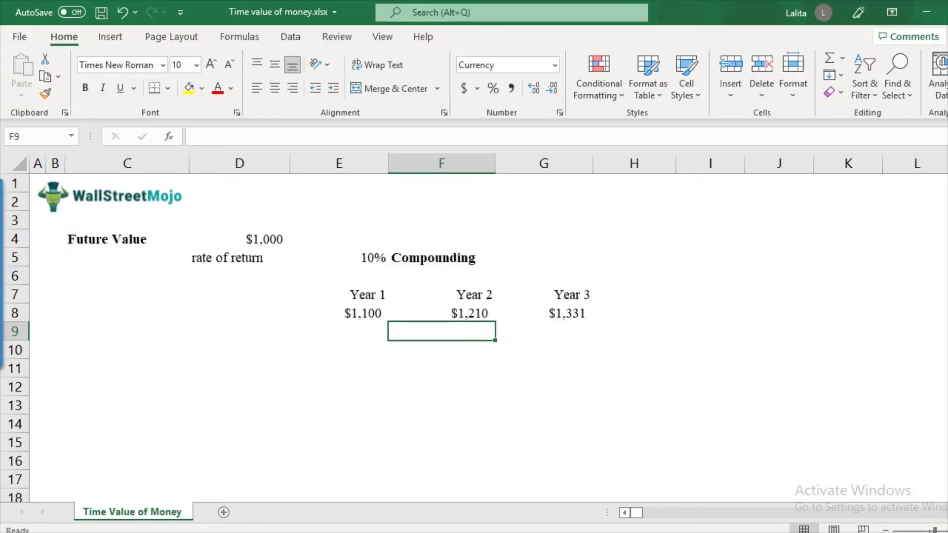
type("=")
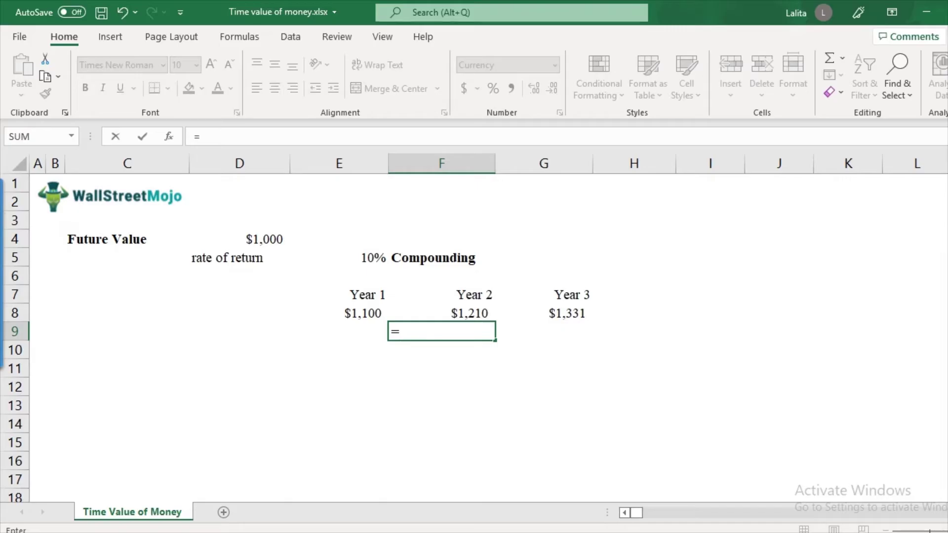
left_click(239, 239)
type("*(1+")
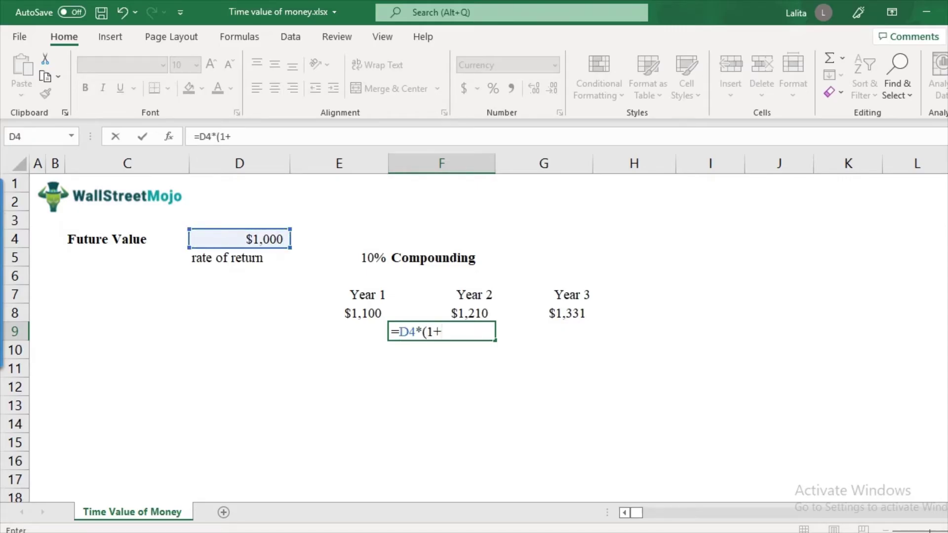
left_click(339, 258)
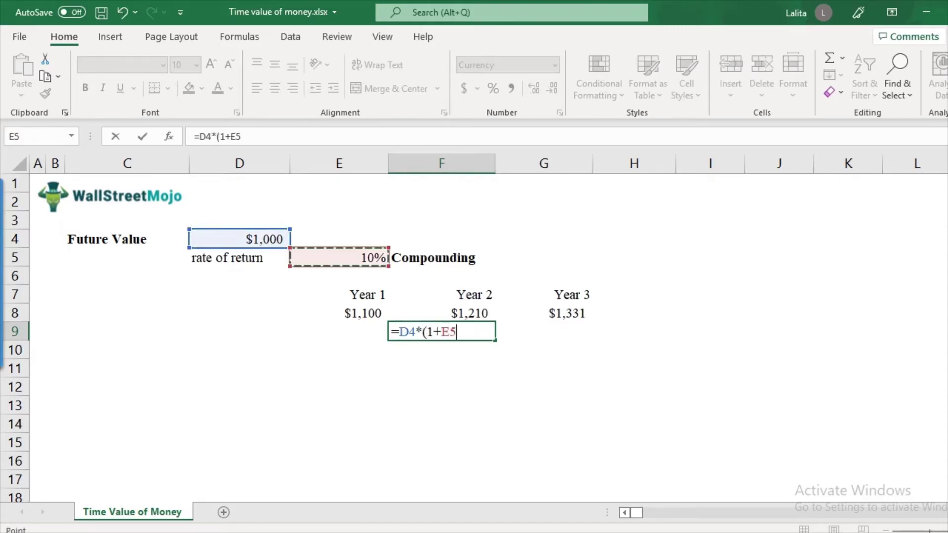
type(")")
left_click_drag(399, 331, 457, 331)
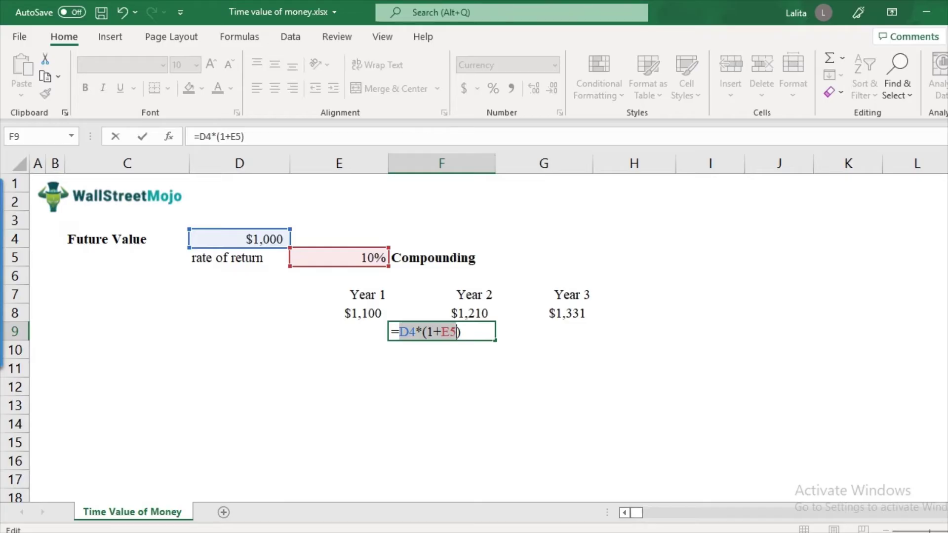
left_click(461, 332)
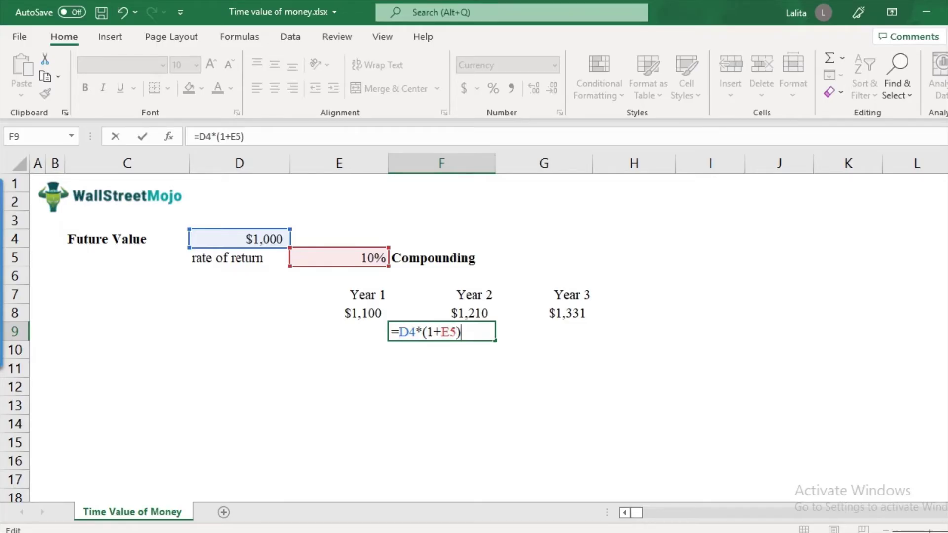
type("*(1+")
left_click(339, 257)
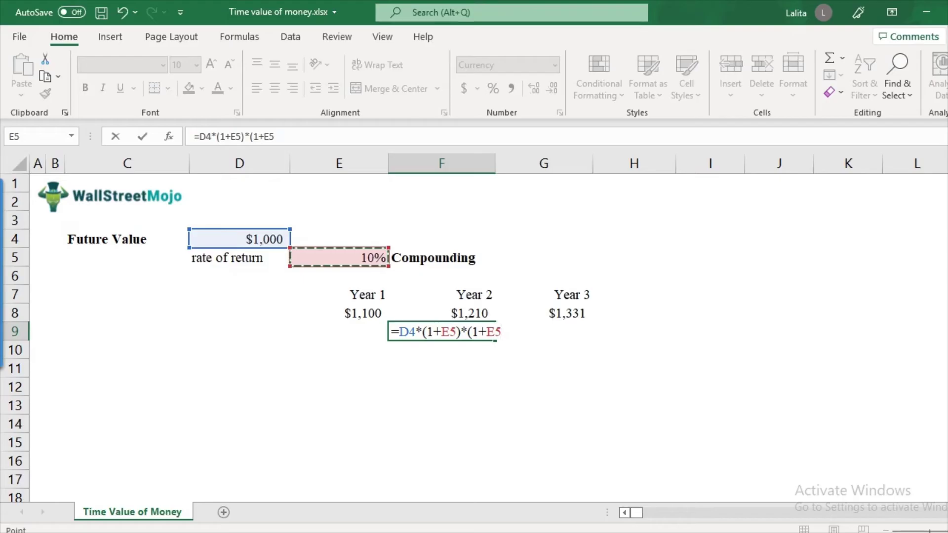
type(")")
left_click_drag(423, 332, 505, 332)
left_click(467, 332)
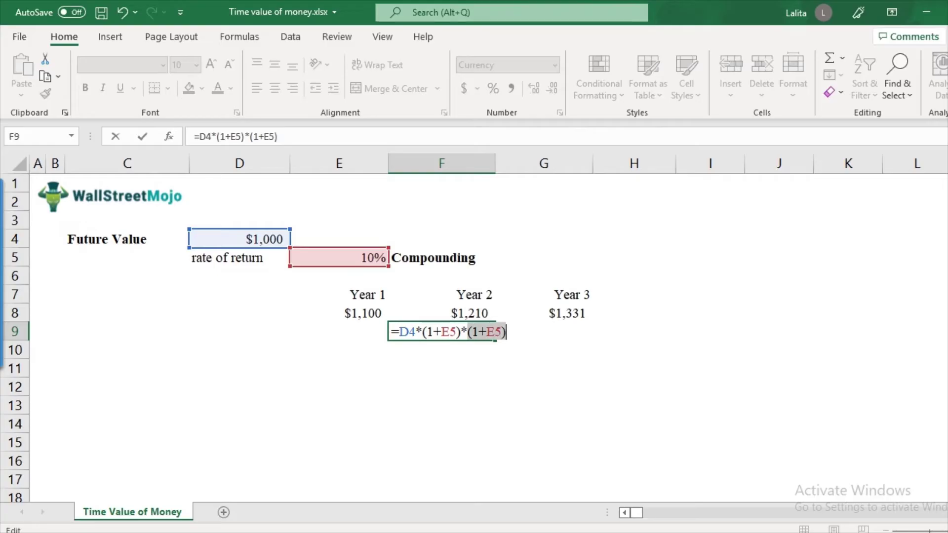
key("Return")
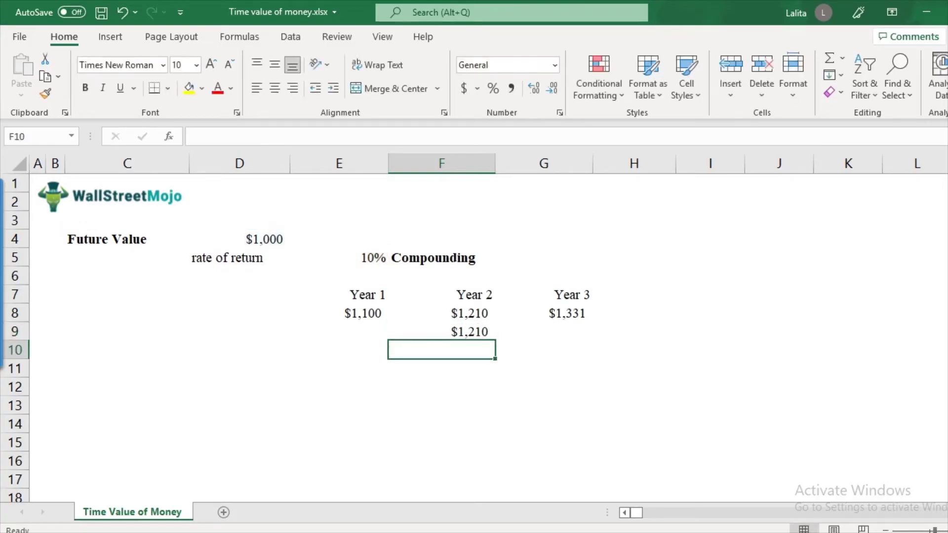
- Replace the repeated *(1+E5) factor in F9 with an exponent so the formula reads =D4*(1+E5)^2
left_click(441, 331)
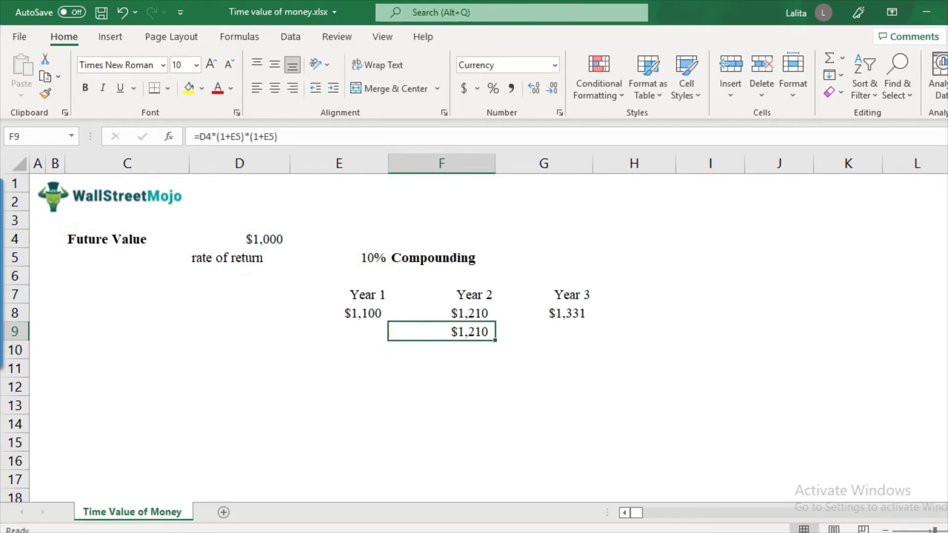
key("F2")
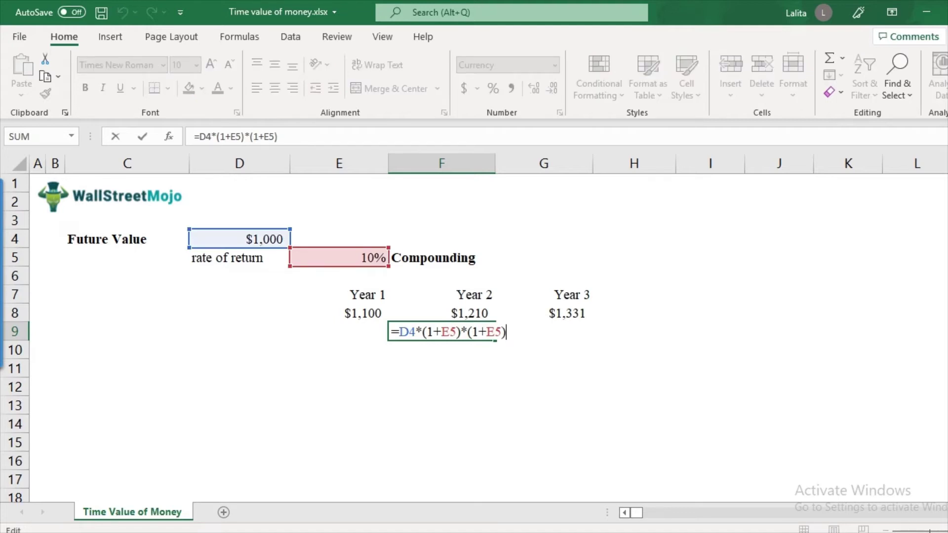
key("Left")
key("Left")
key("Left")
key("Left")
key("Left")
key("Left")
key("Left")
key("shift+Right")
key("shift+Right")
key("shift+Right")
key("shift+Right")
key("shift+Right")
key("shift+Right")
key("shift+Right")
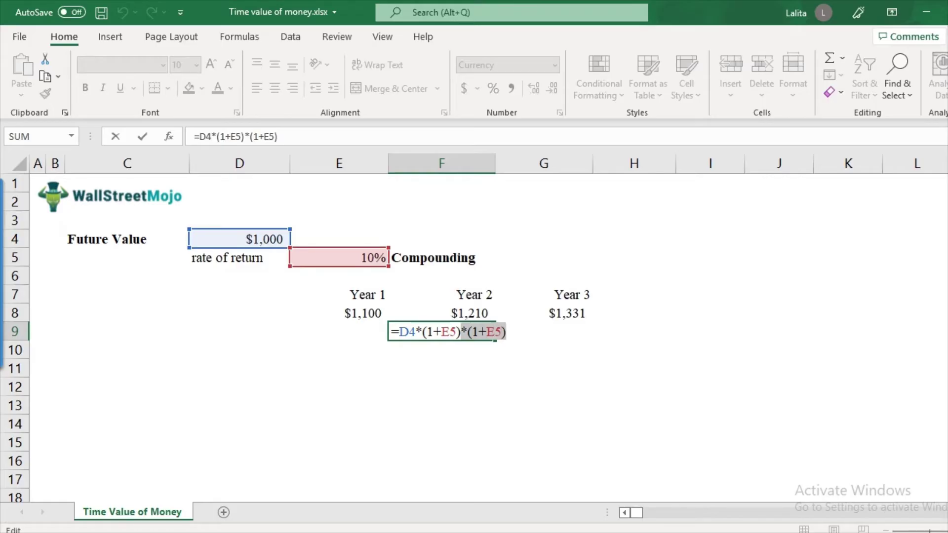
type("^2")
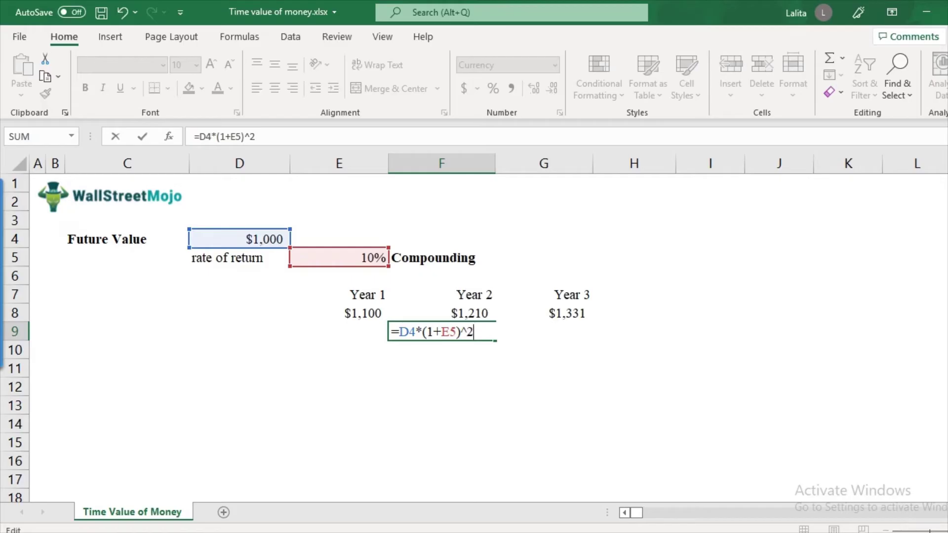
key("Left")
left_click_drag(460, 332, 398, 332)
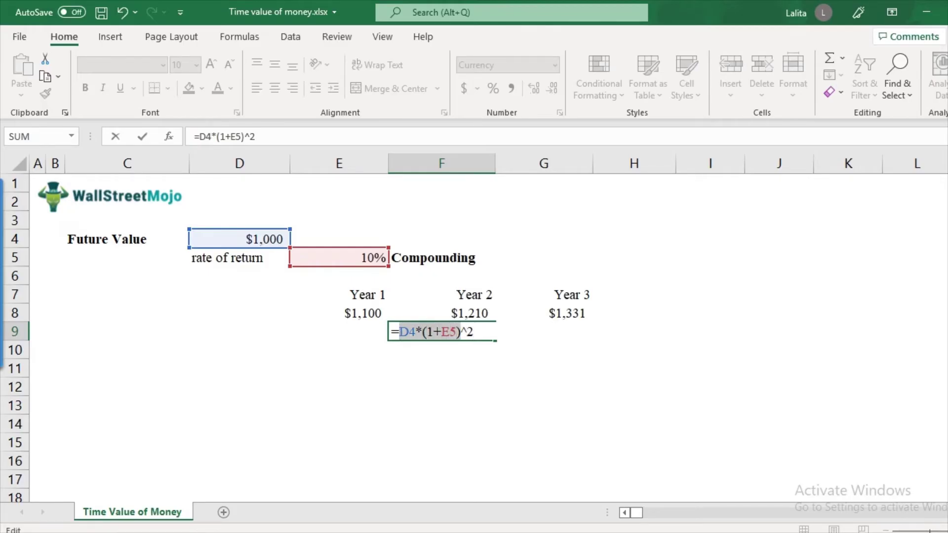
key("Right")
key("Right")
key("shift+Right")
key("Left")
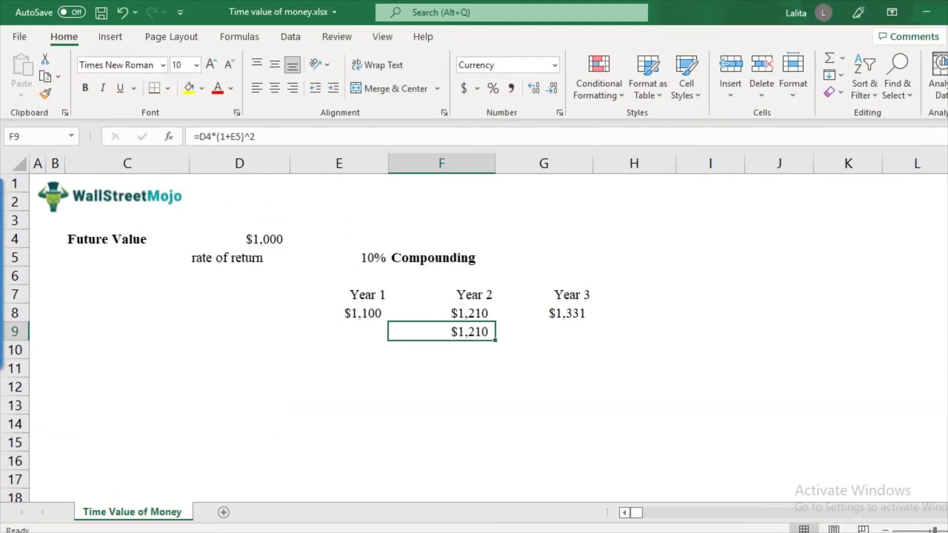
- Copy the formula text =D4*(1+E5)^2 from F9 into G9 without shifting its cell references
key("F2")
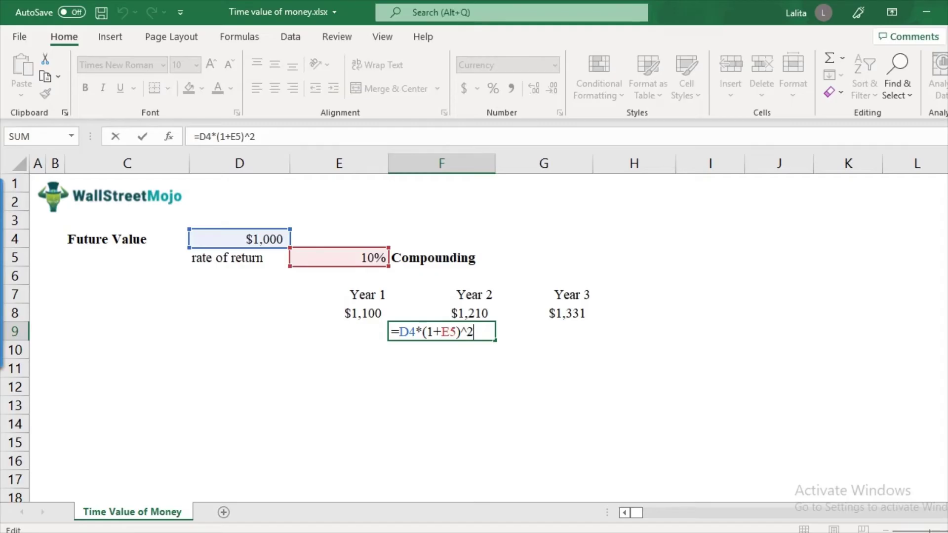
left_click_drag(474, 332, 392, 332)
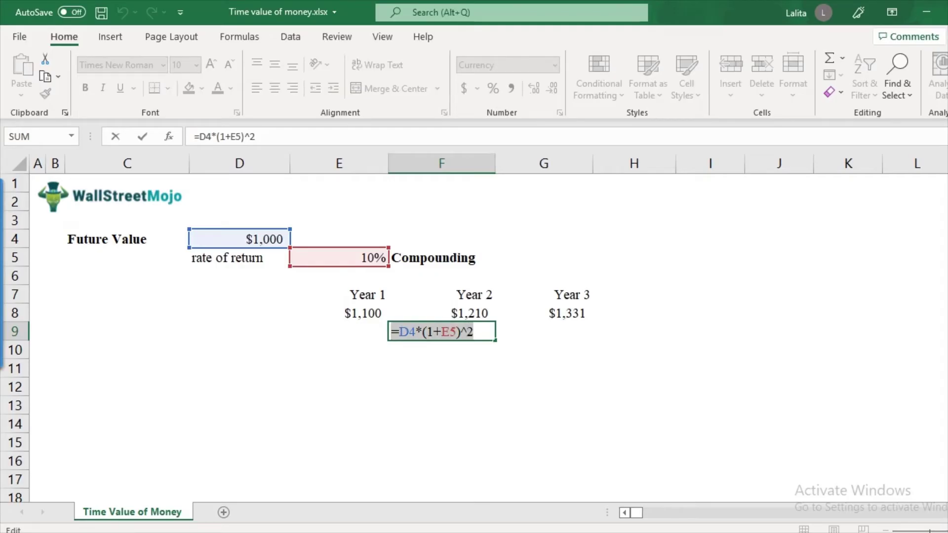
key("ctrl+c")
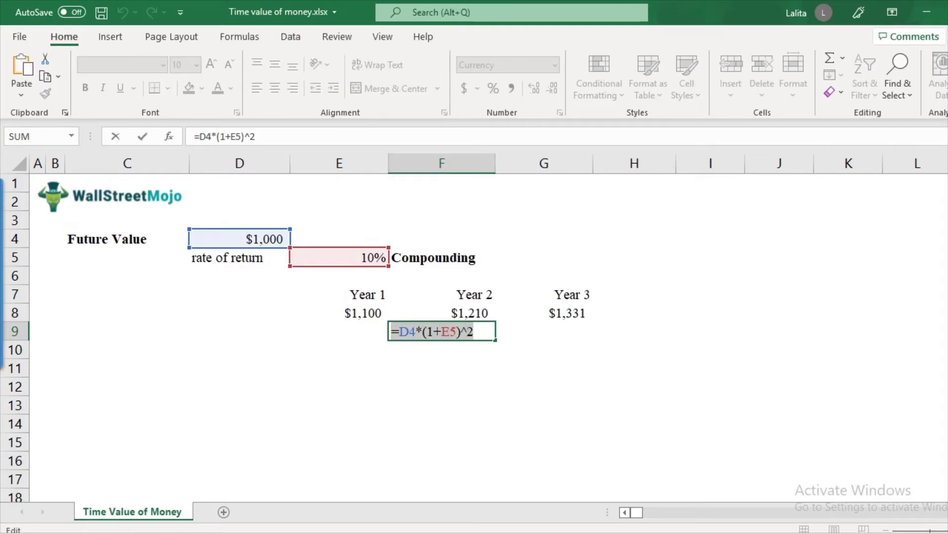
left_click(543, 332)
key("Escape")
key("F2")
key("Tab")
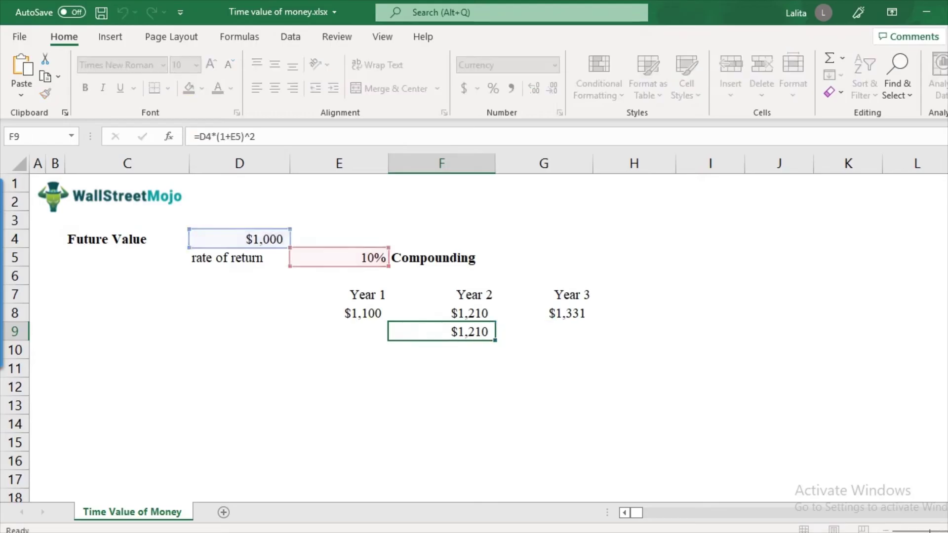
key("F2")
key("ctrl+v")
key("Return")
- Change the exponent of the Year 3 formula in G9 to 3, giving =D4*(1+E5)^3
key("F2")
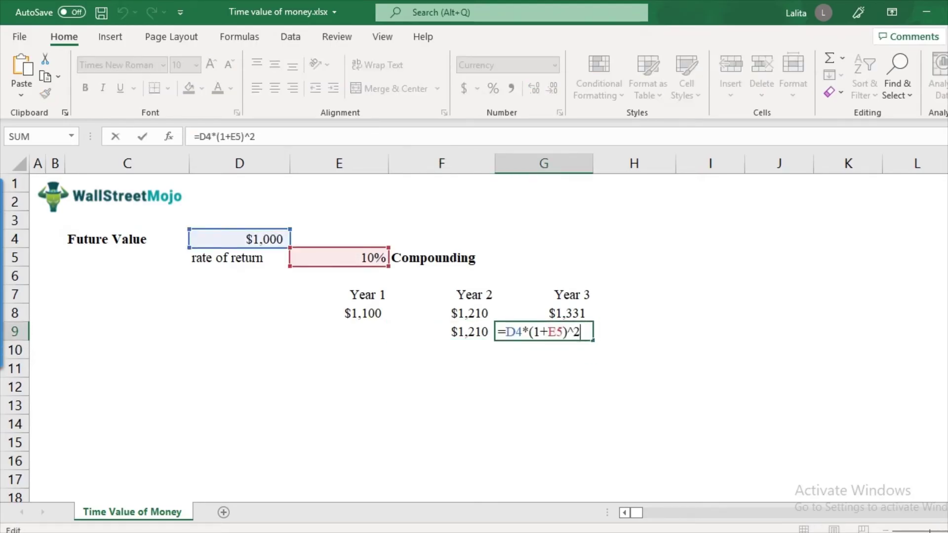
key("shift+Left")
type("3")
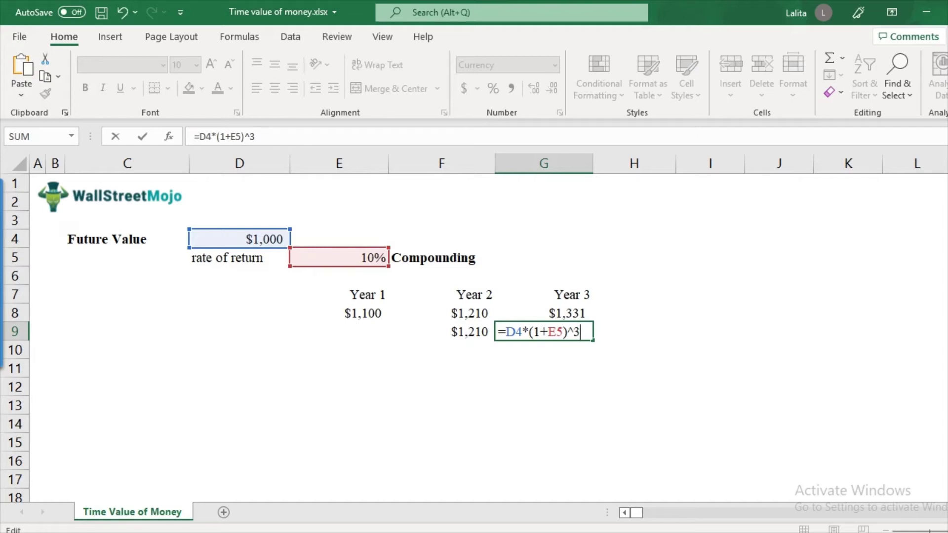
key("Return")
key("Up")
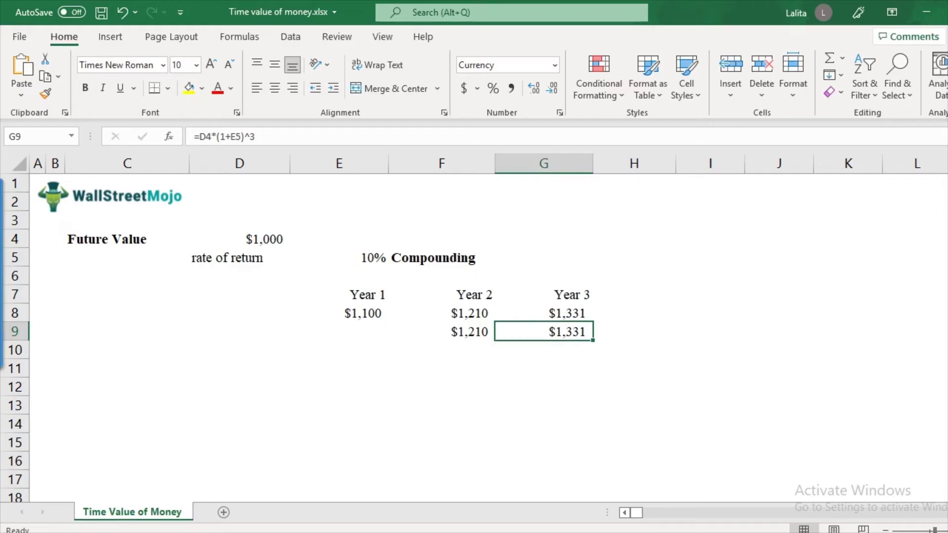
- Display the Year 1 formula as text in E11 with =FORMULATEXT(E8)
key("Left")
key("Left")
key("Down")
key("Down")
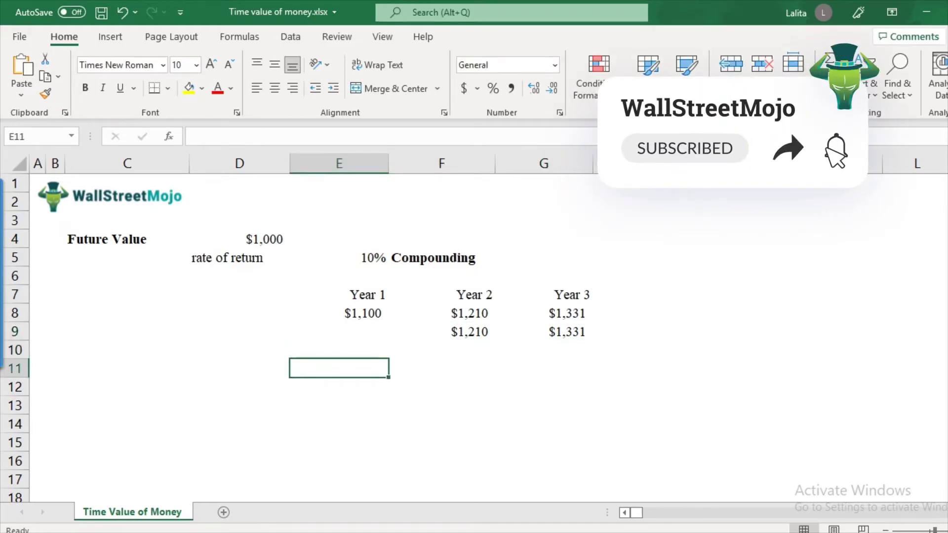
type("=forml")
key("BackSpace")
type("u")
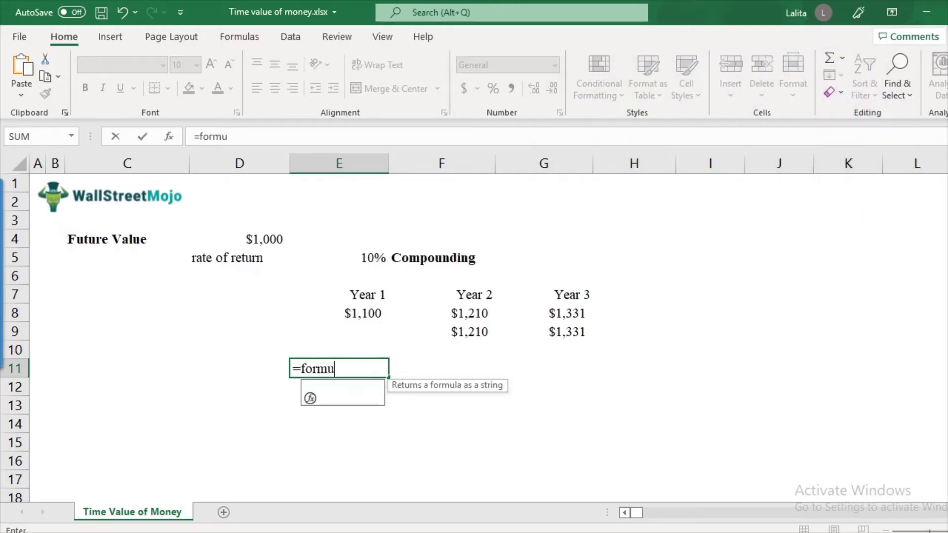
type("latext(")
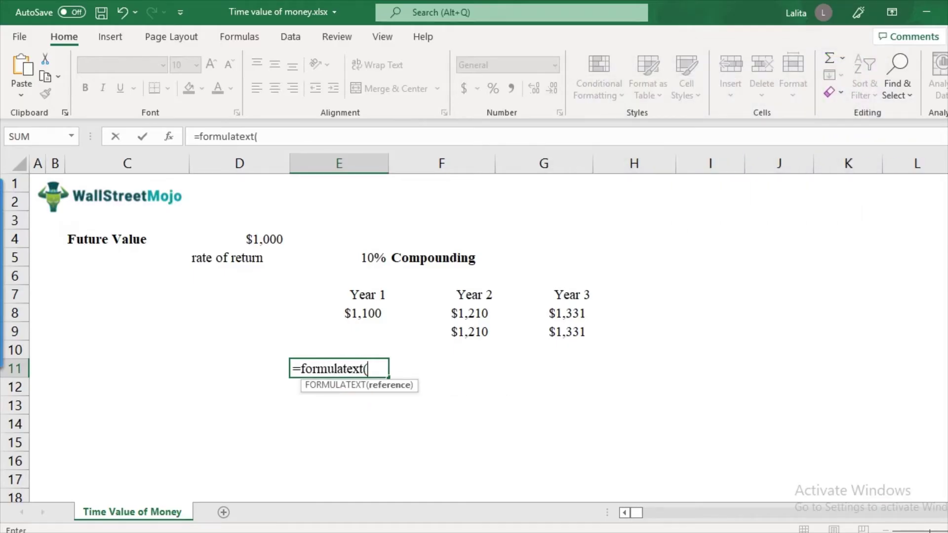
left_click(339, 313)
type(")")
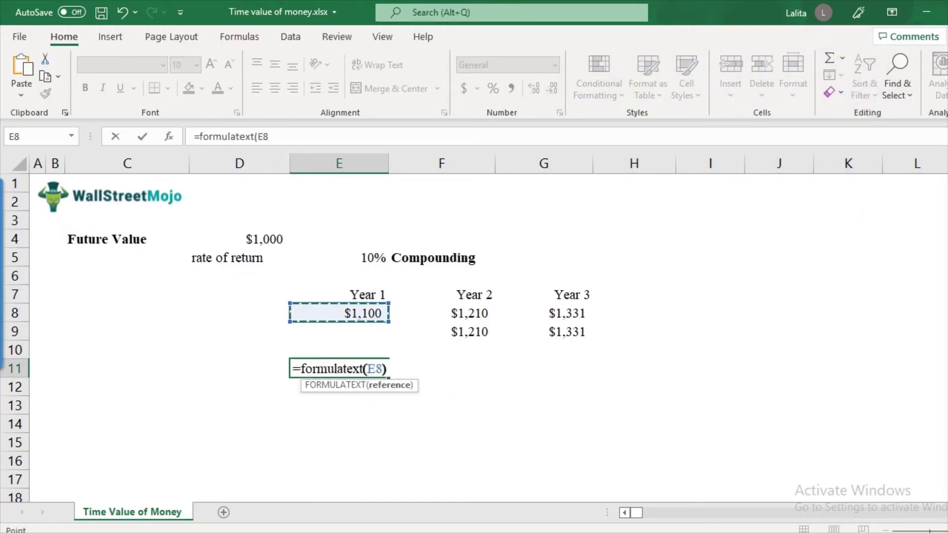
key("Return")
- Display the Year 2 formula as text in F11 with =FORMULATEXT(F9)
key("Up")
key("Right")
type("=fo")
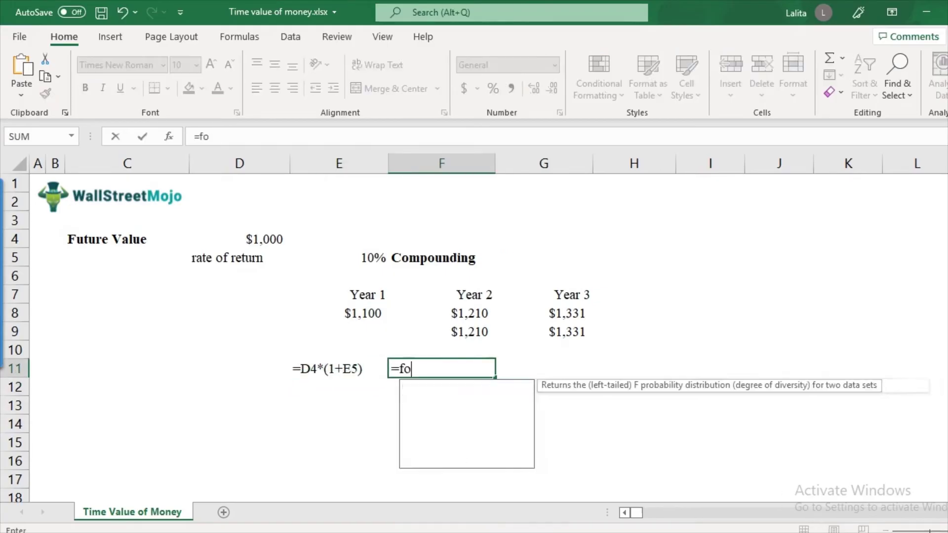
type("rmulatext(")
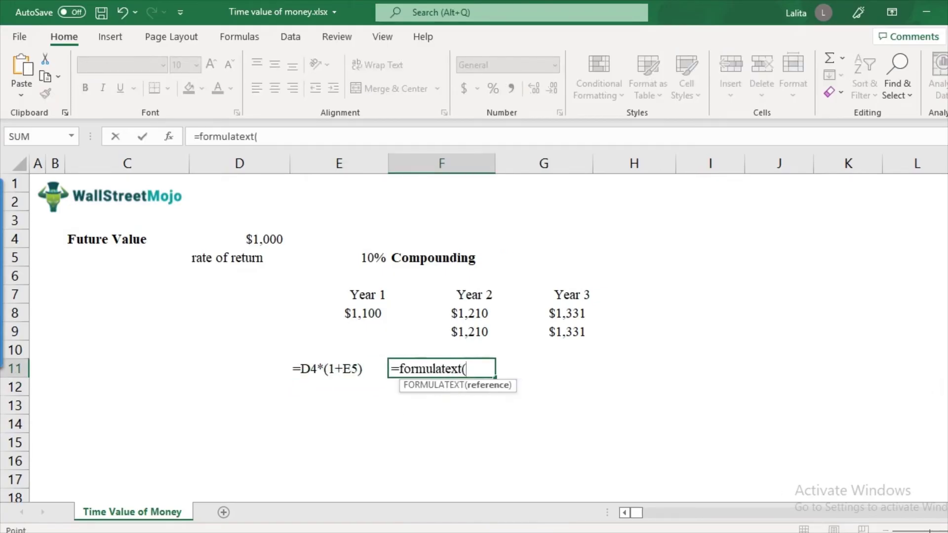
key("Up")
key("Up")
type(")")
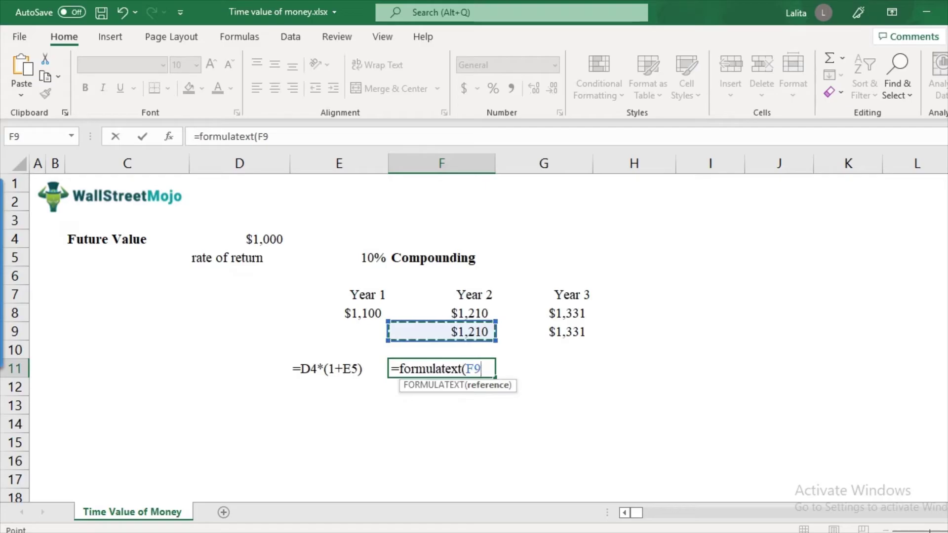
key("Return")
- Copy the FORMULATEXT formula from F11 into G11 to display the Year 3 formula as text
key("Up")
key("ctrl+c")
key("Right")
key("ctrl+v")
key("F2")
key("Escape")
key("Left")
key("Right")
key("Left")
key("Left")
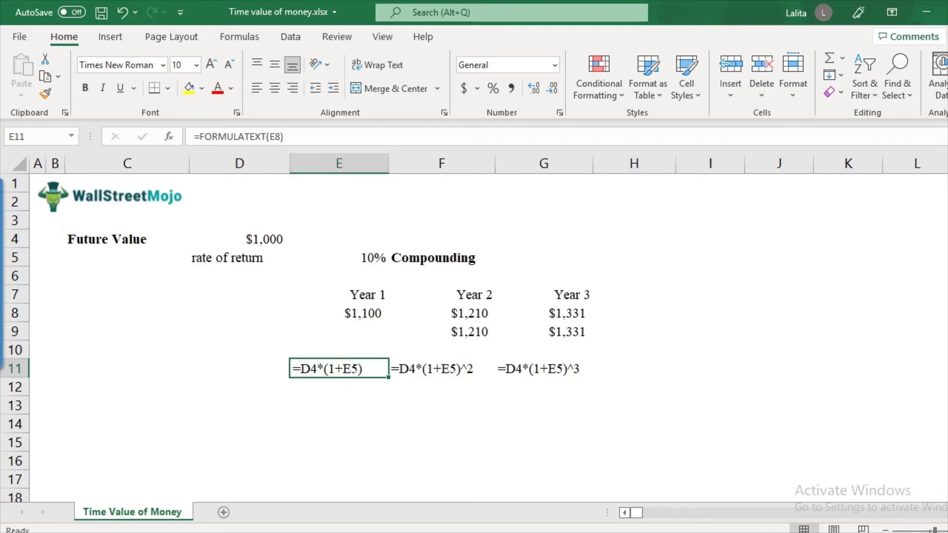
key("Right")
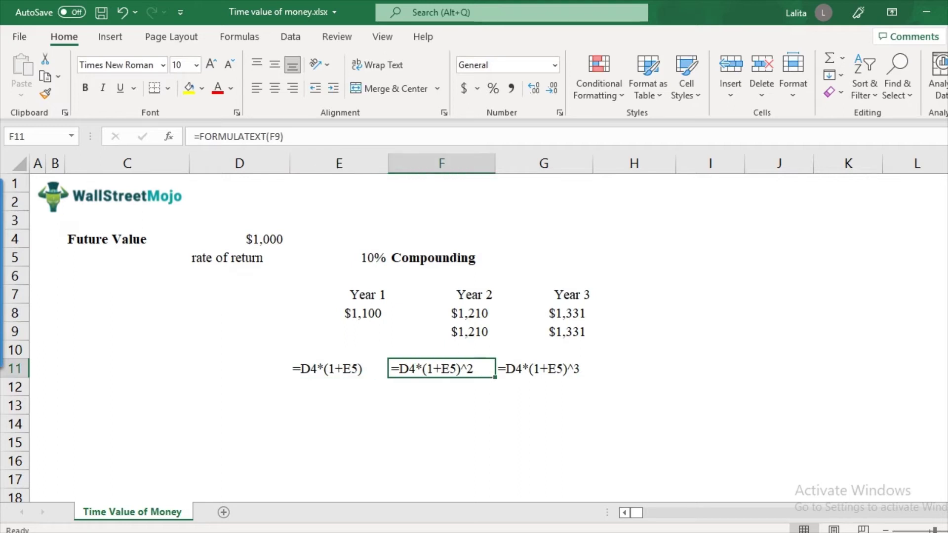
key("Right")
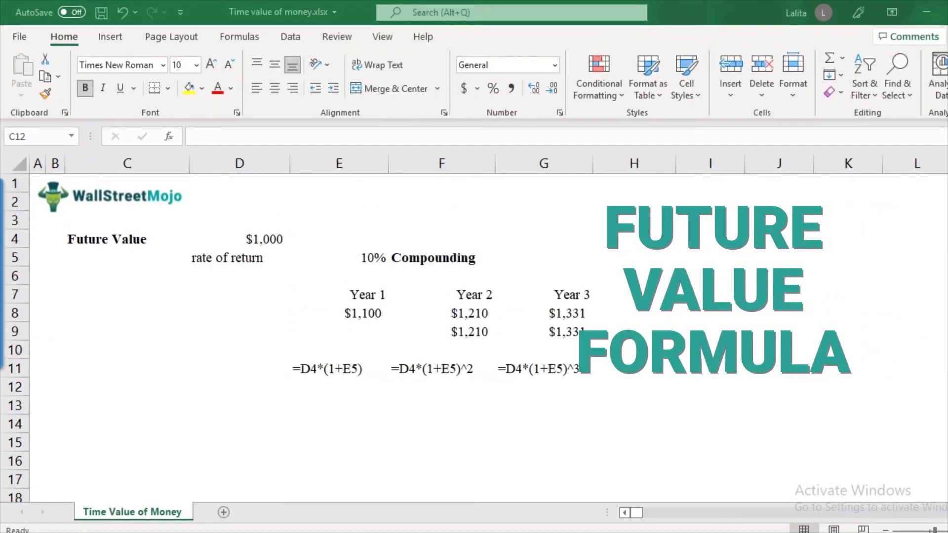
- Make the "Future Value Formula" heading in C20 bold
scroll(294, 338, "down", 5)
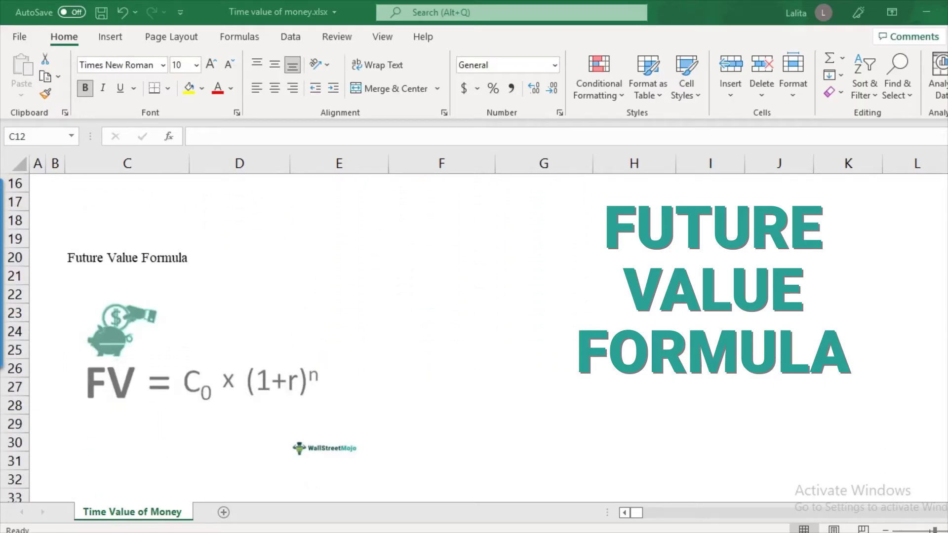
left_click(127, 257)
key("ctrl+b")
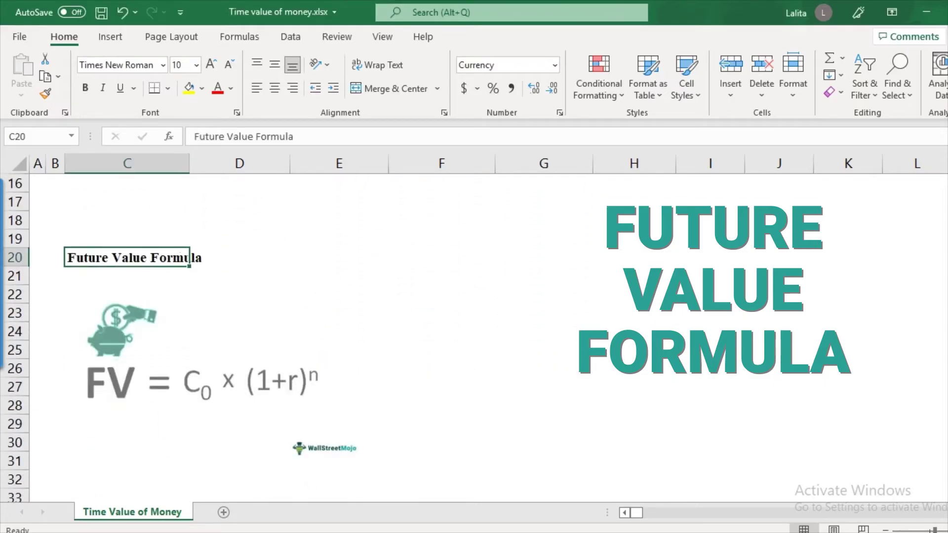
left_click(442, 294)
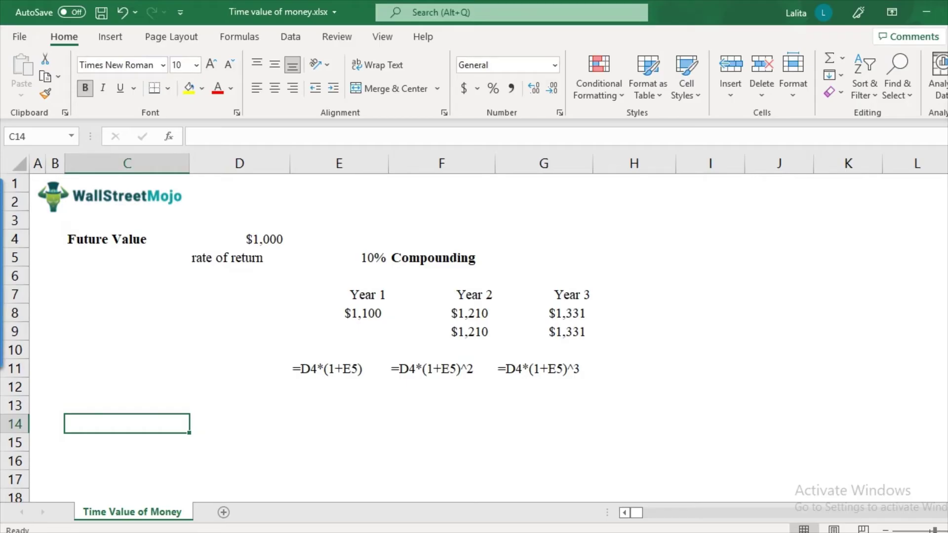
- Enter the heading "Present Value" in C14 and the label "Invest today?" in C15
type("Present Value")
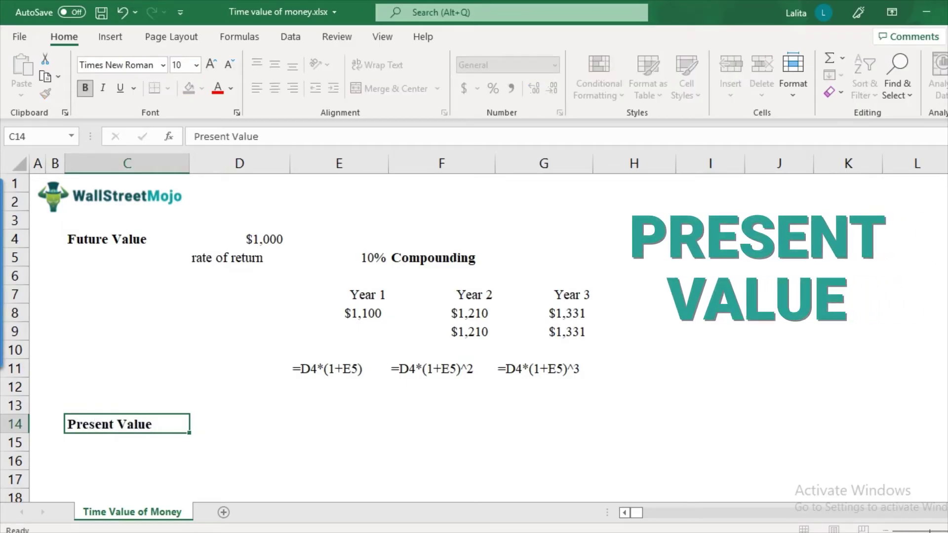
key("Return")
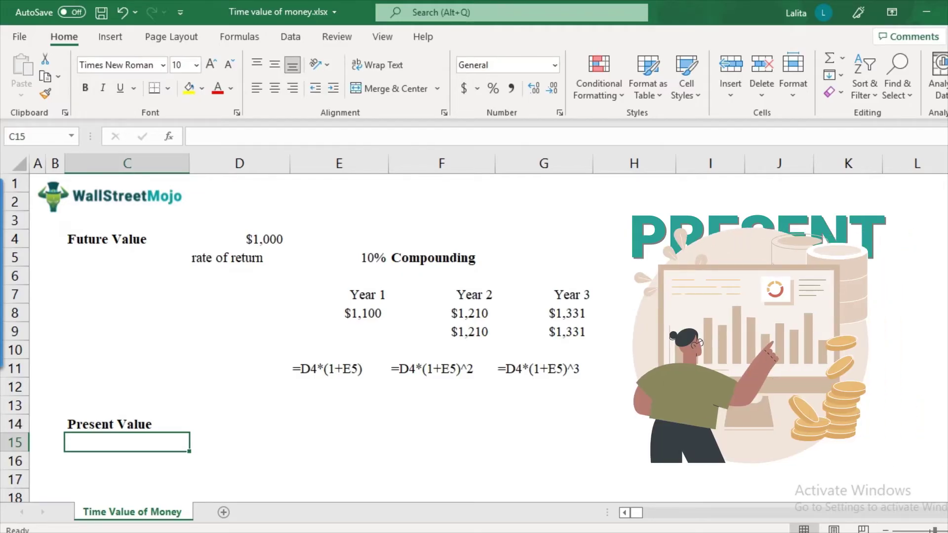
type("Invest otda")
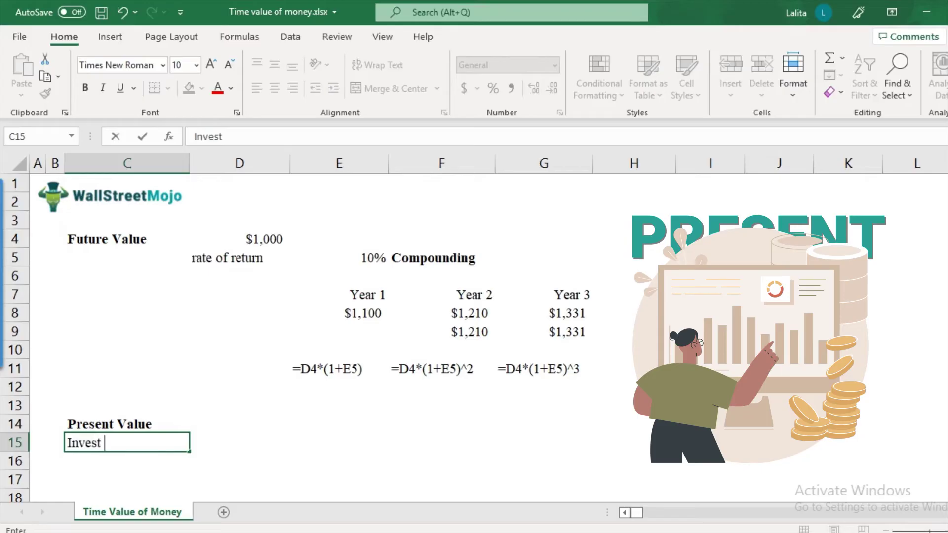
key("BackSpace")
key("BackSpace")
key("BackSpace")
key("BackSpace")
type("today?")
key("Return")
key("Up")
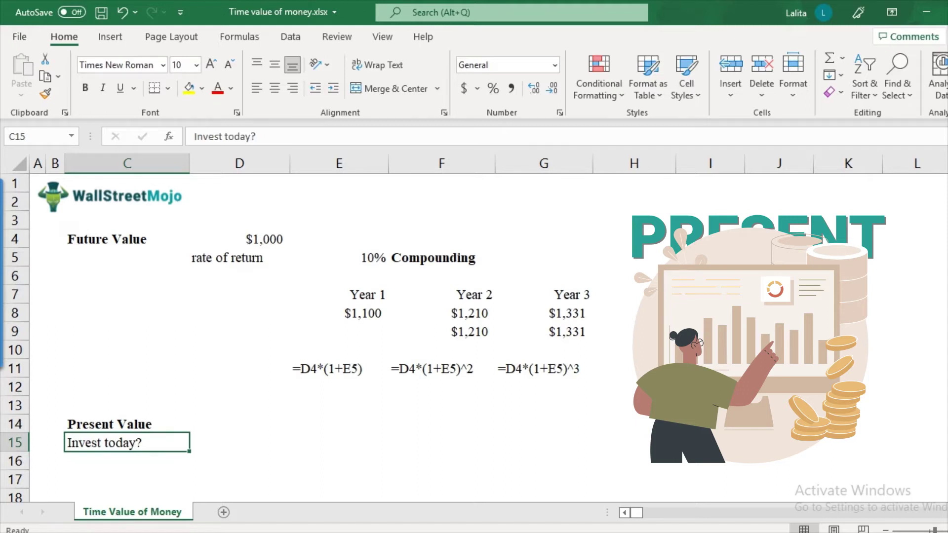
- Enter the heading "Year 1" in E14 and the amount 1100 below it in E15
left_click(239, 368)
left_click(338, 313)
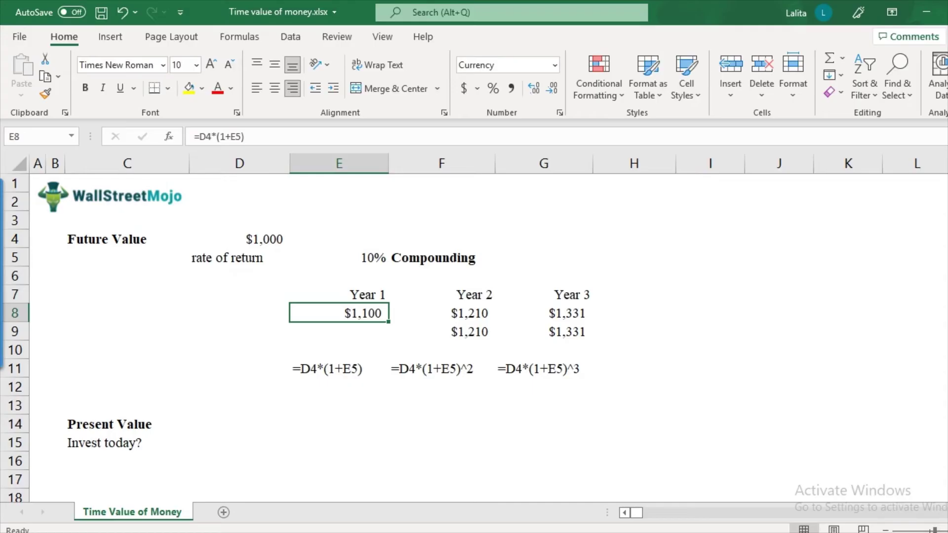
left_click(339, 424)
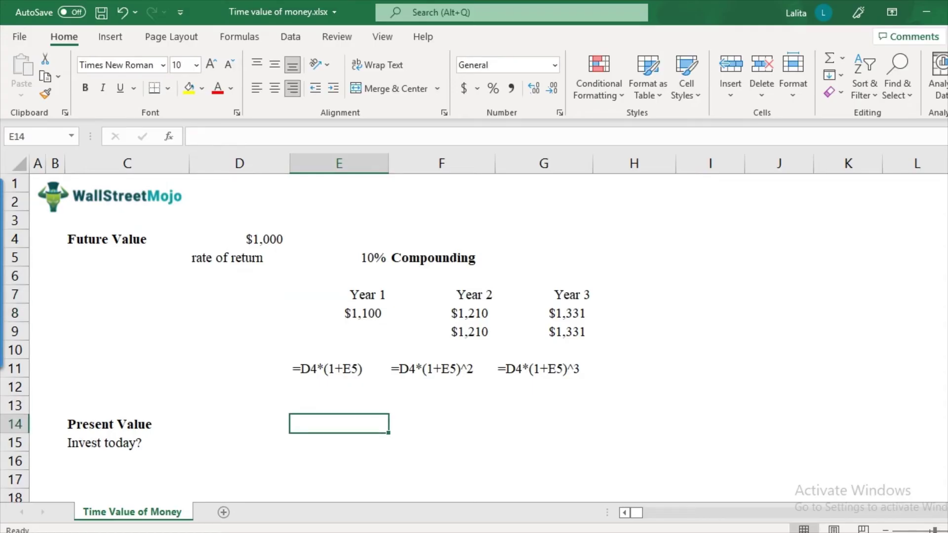
type("Year 1")
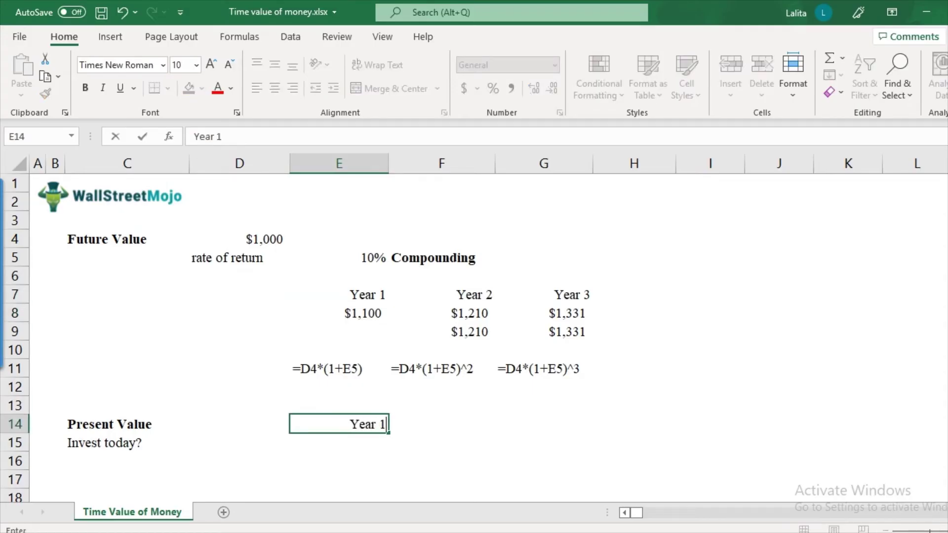
key("Return")
type("44")
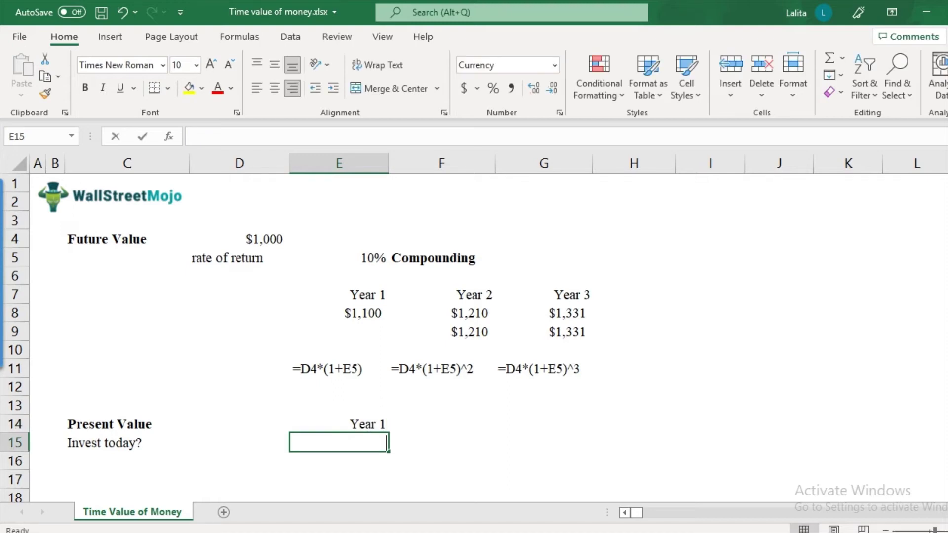
key("BackSpace")
key("BackSpace")
type("1,100")
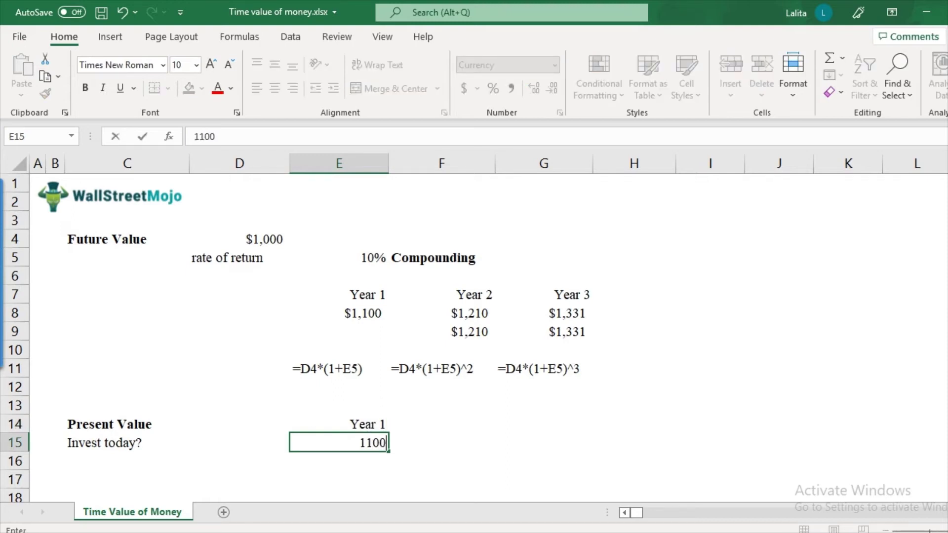
key("Return")
- Enter the label "PV" in C17
scroll(295, 338, "down", 1)
left_click(127, 424)
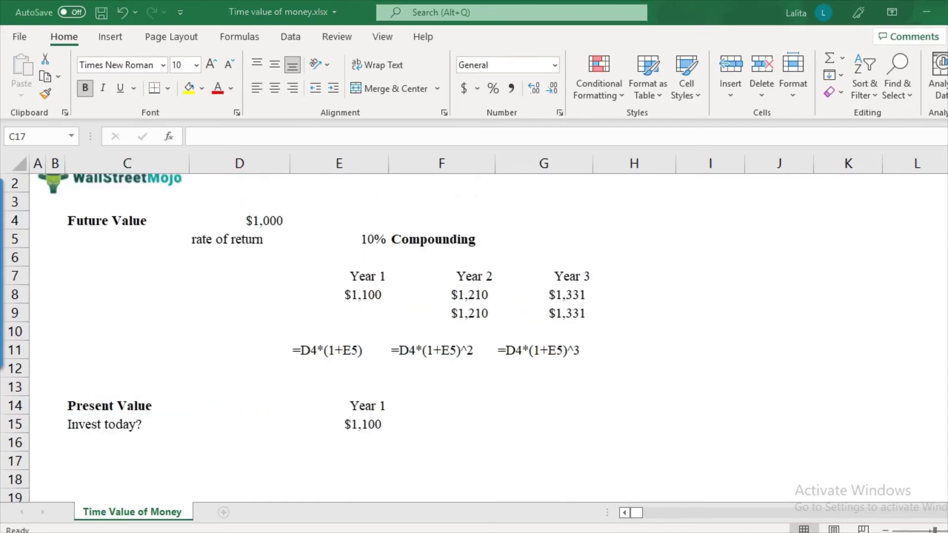
type("PV")
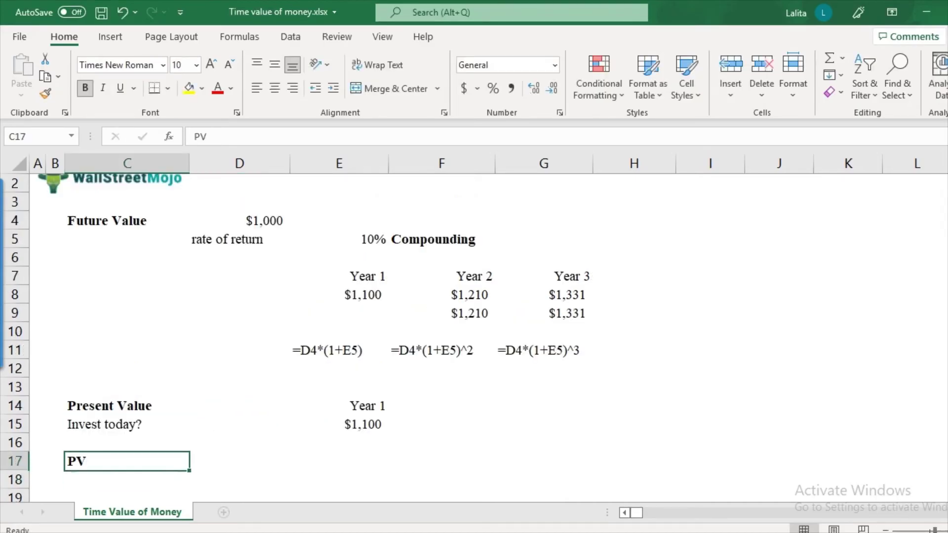
- Calculate the present value of the Year 1 amount in D17 with =E15/(1+E5)
left_click(239, 461)
type("=")
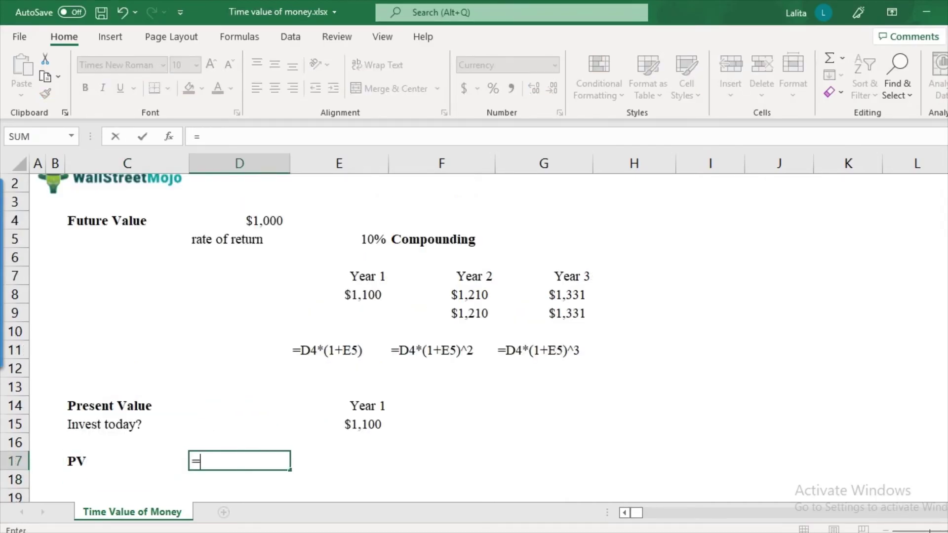
left_click(339, 424)
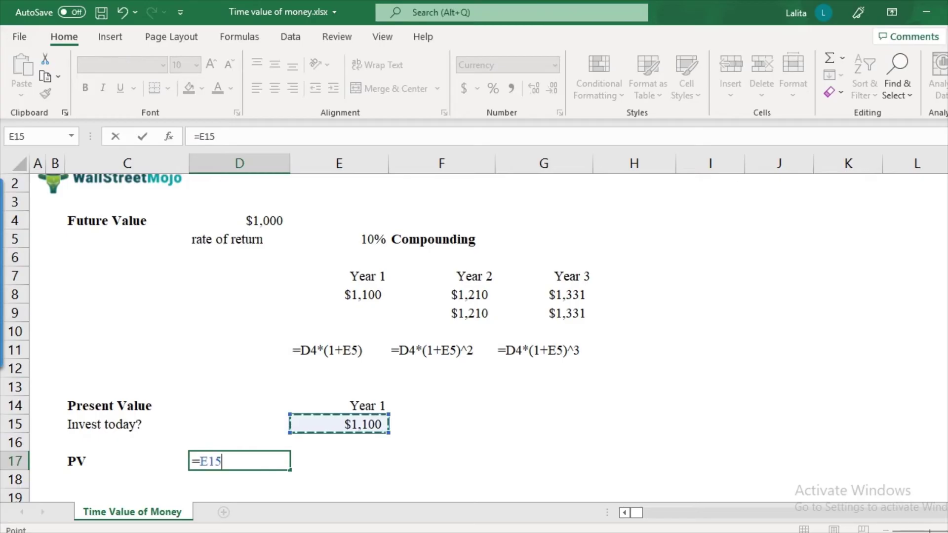
type("/(1+")
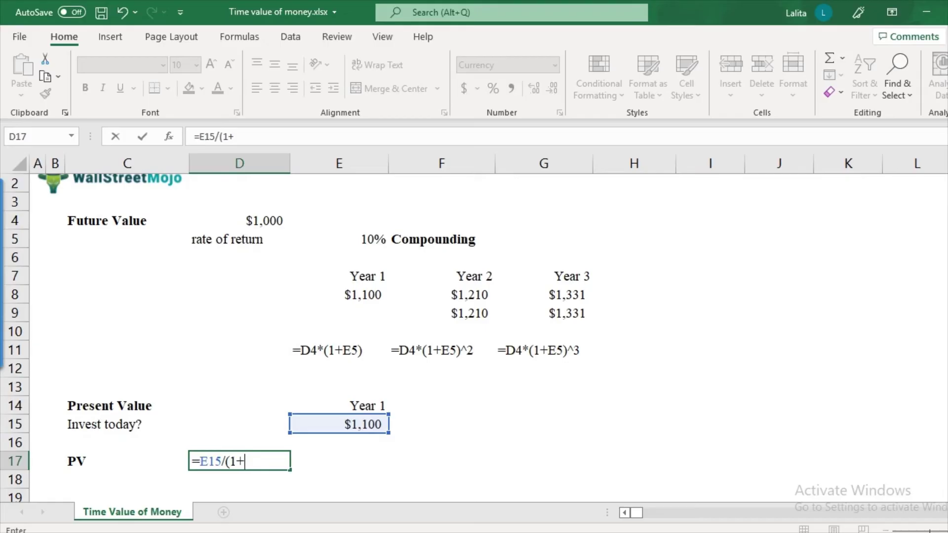
left_click(339, 239)
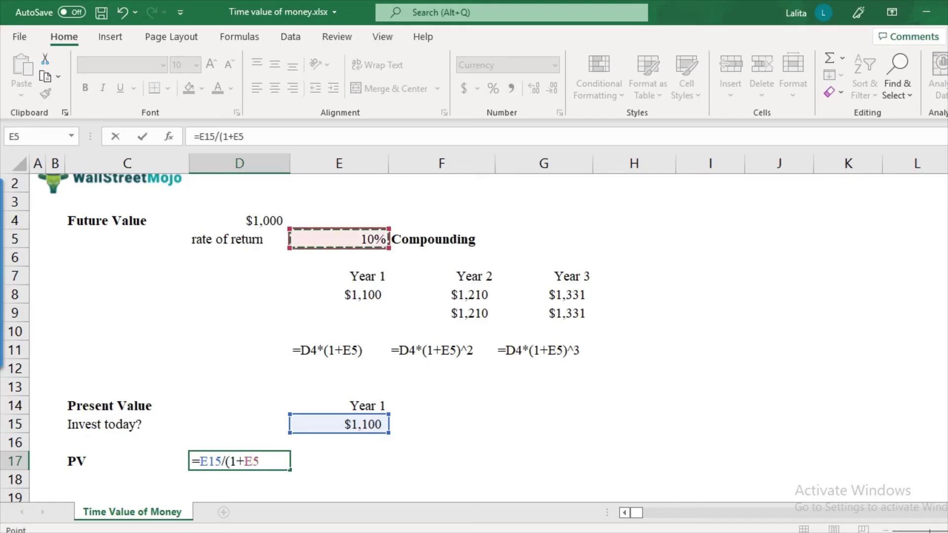
type(")")
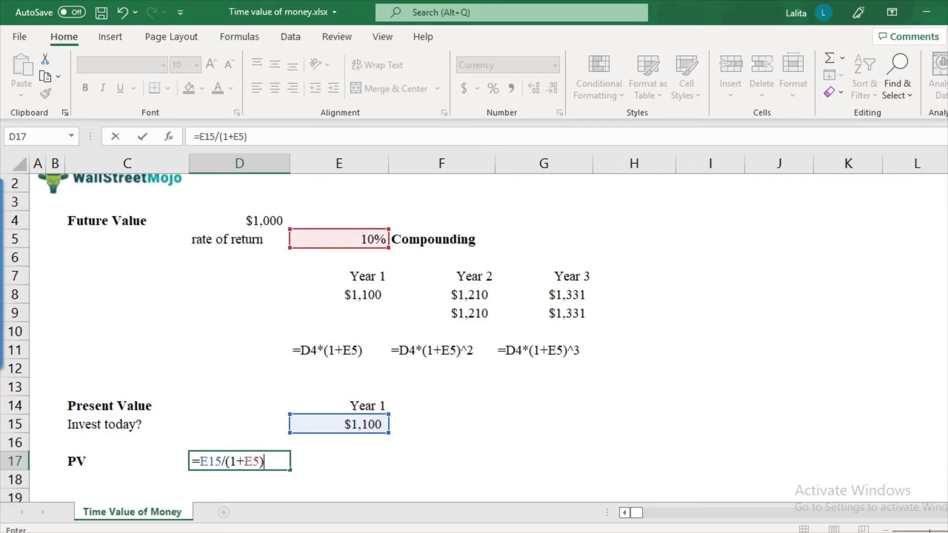
key("Return")
key("Up")
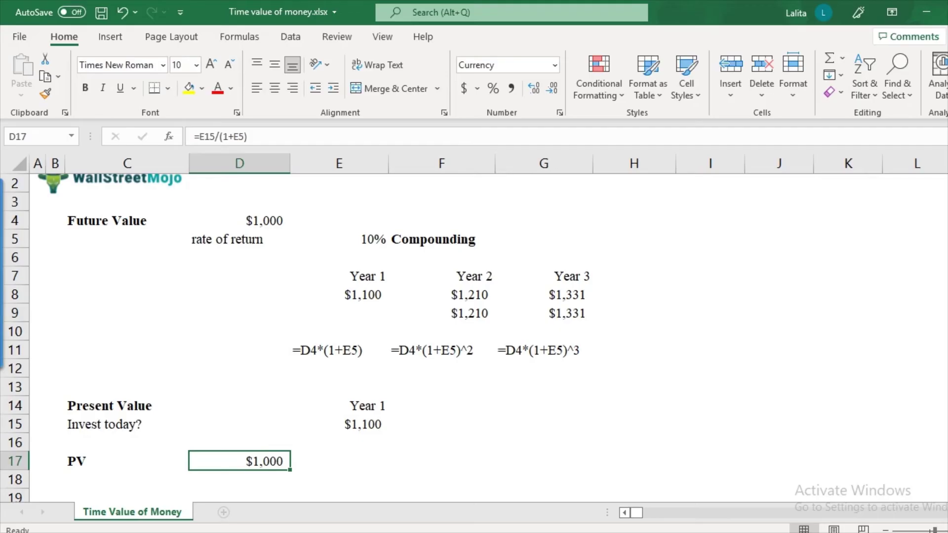
- Compare how the (1+E5) factor is used in the PV formula in D17 and the Year 1 formula in E8
key("F2")
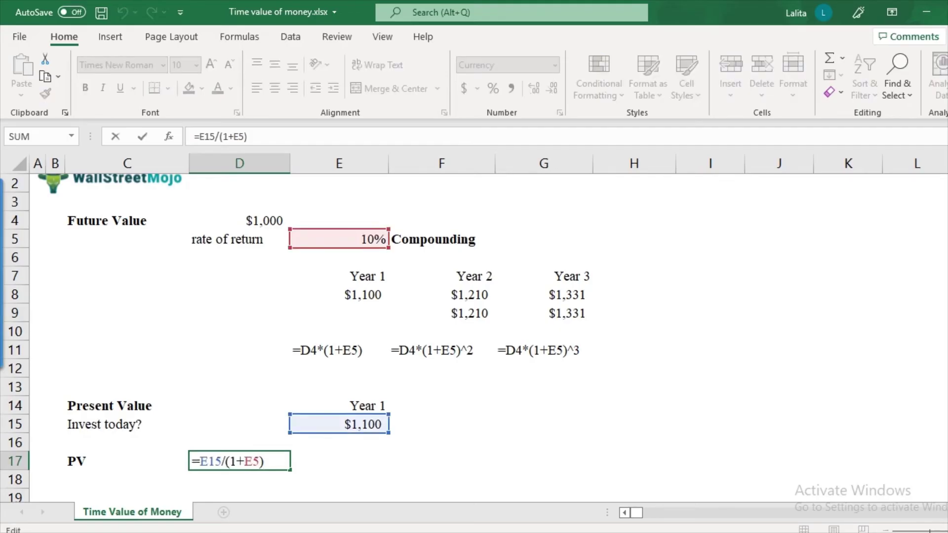
left_click_drag(225, 462, 265, 462)
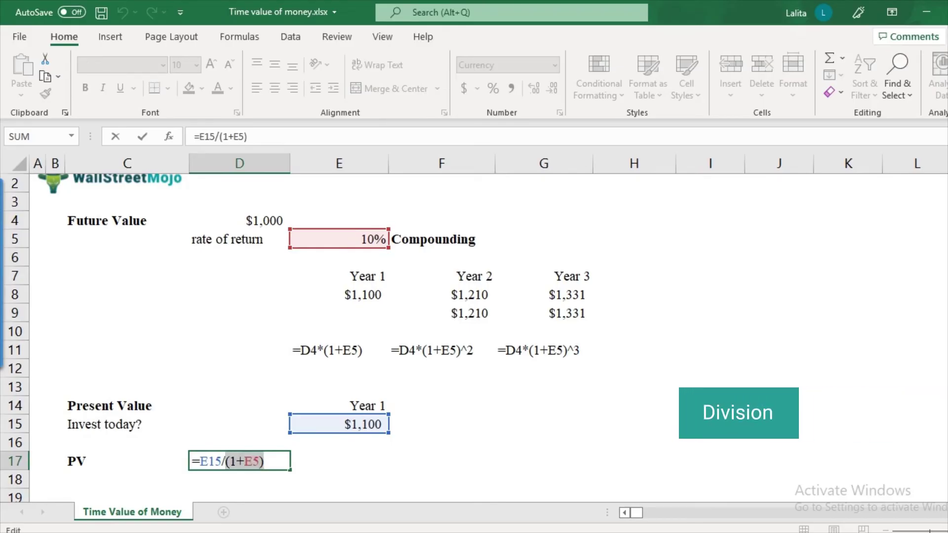
key("Escape")
double_click(340, 351)
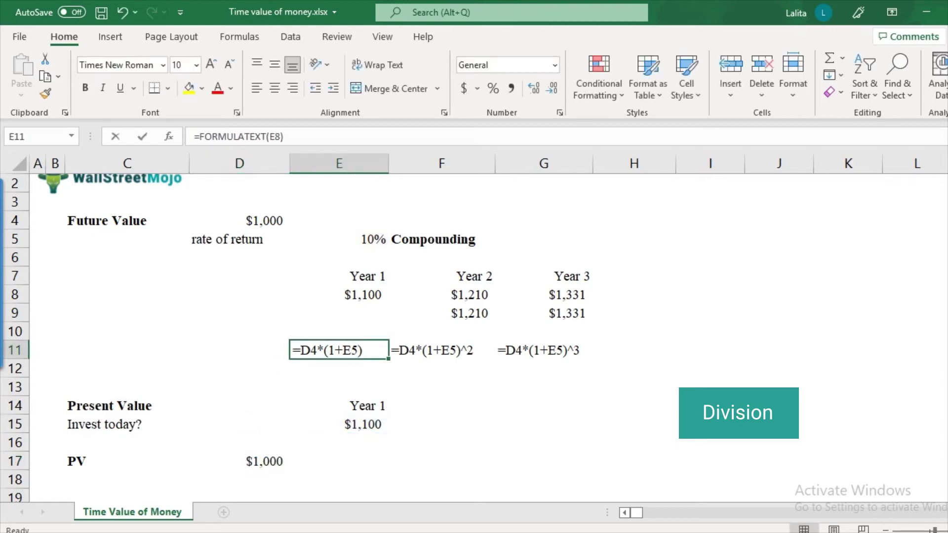
key("Escape")
double_click(363, 295)
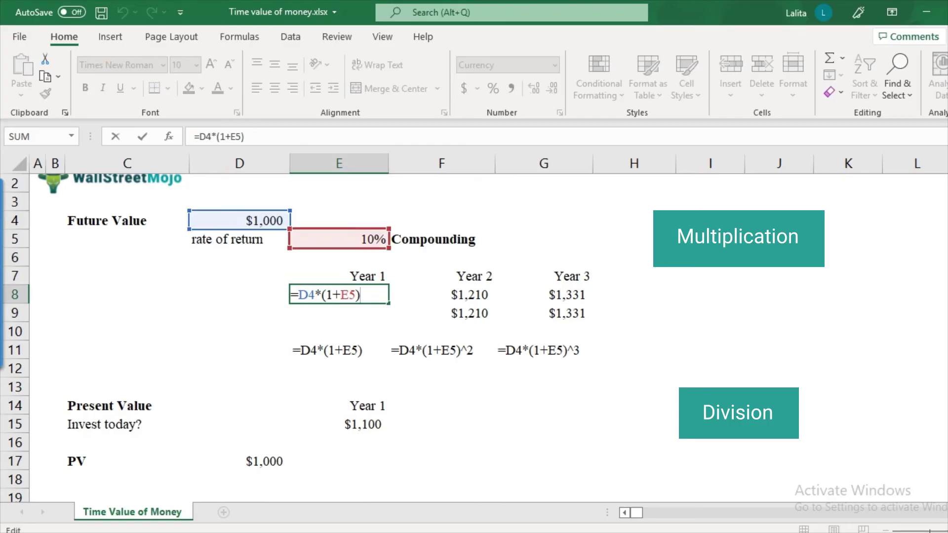
left_click_drag(322, 295, 360, 295)
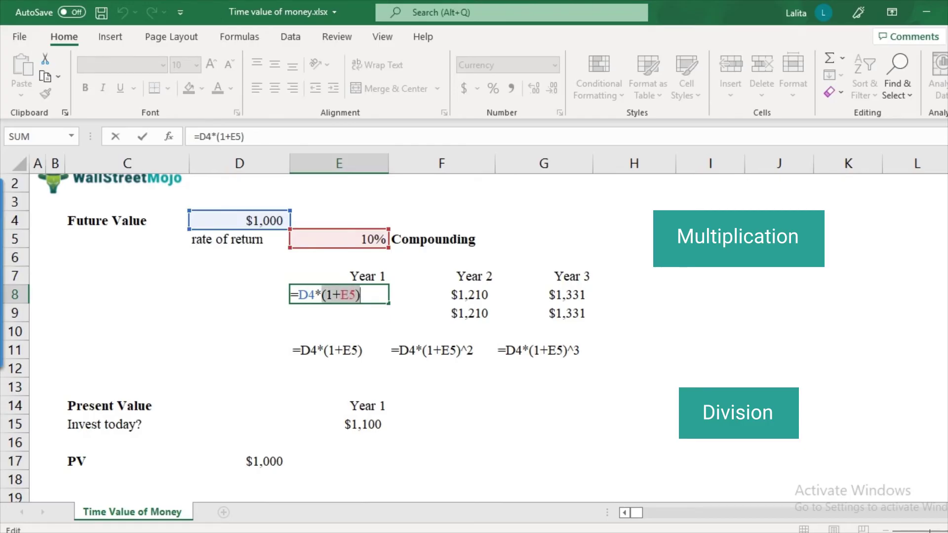
key("Escape")
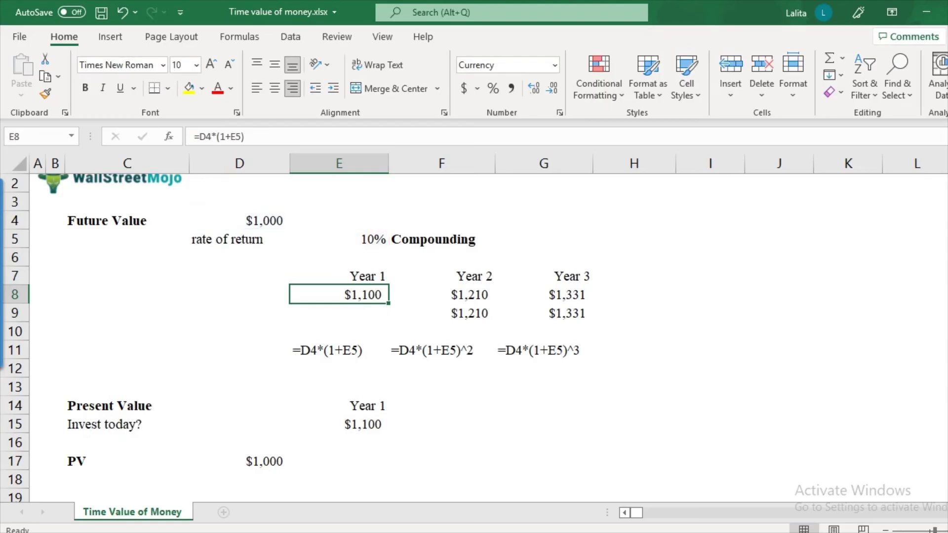
- Enter the label "discounting" in F17, on the same row as the PV result
left_click(441, 239)
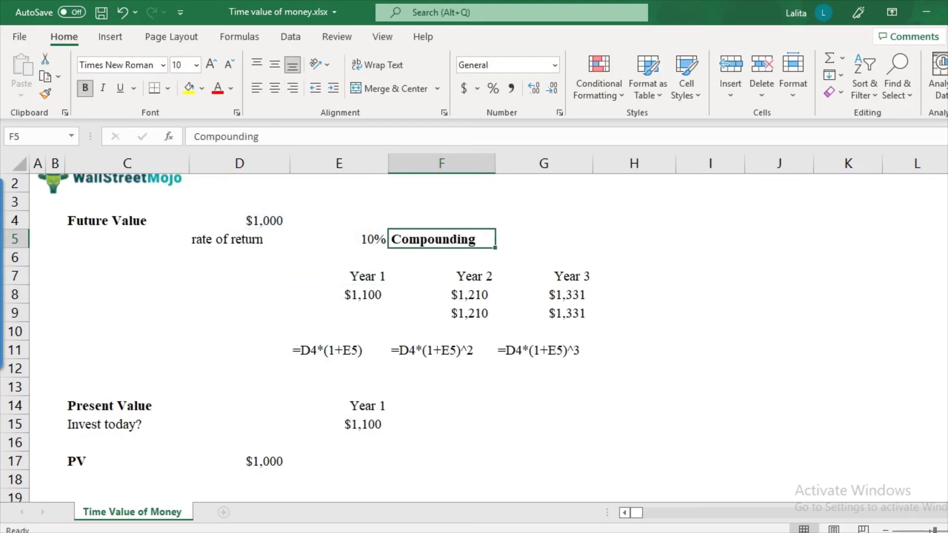
left_click(339, 461)
left_click(441, 461)
type("discounting")
key("Return")
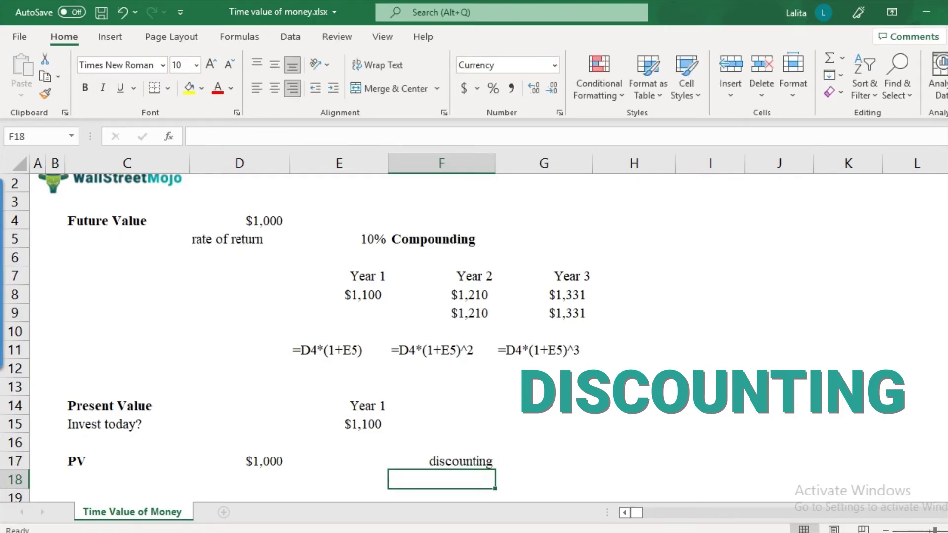
- Examine the (1+E5) divisor in the present value formula in D17
double_click(254, 461)
left_click(230, 461)
left_click_drag(226, 461, 264, 461)
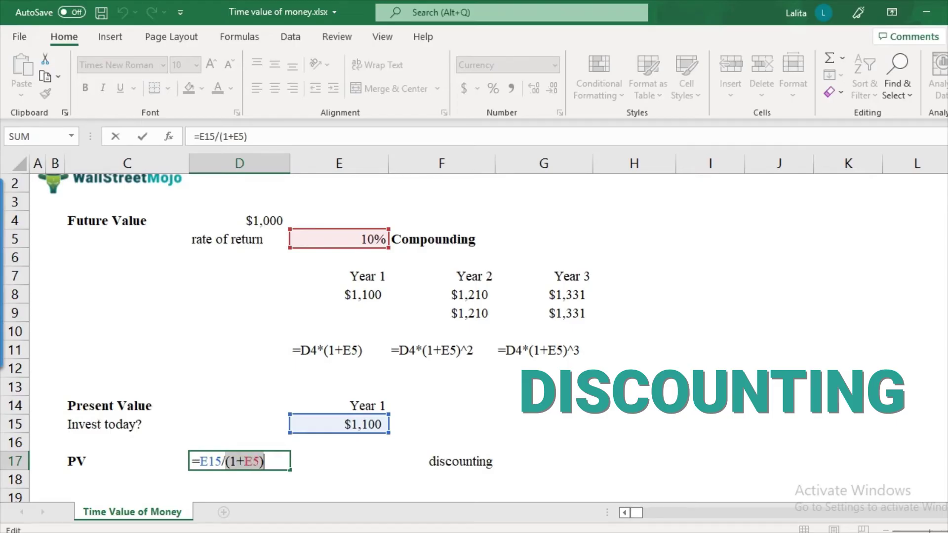
key("Escape")
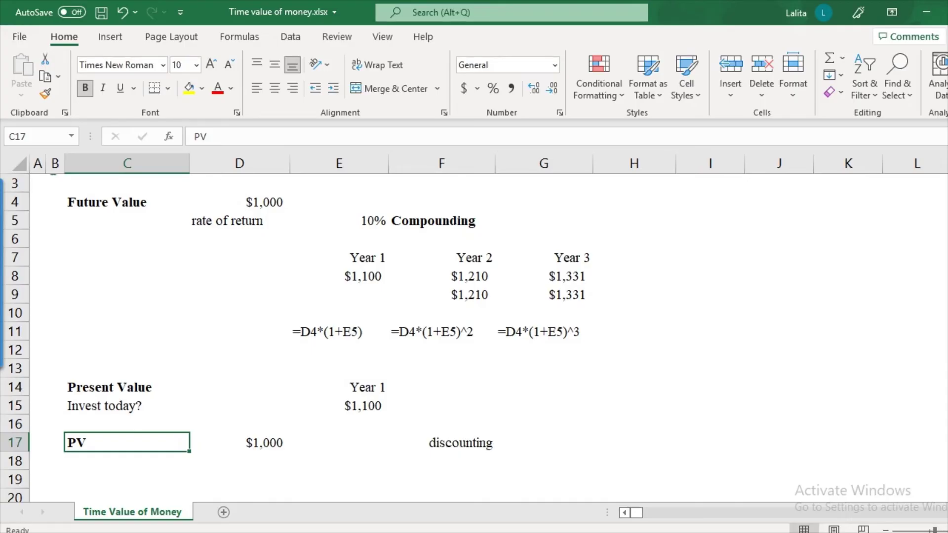
- Extend the PV label in C17 to read "PV (1 year)"
left_click(339, 406)
double_click(126, 443)
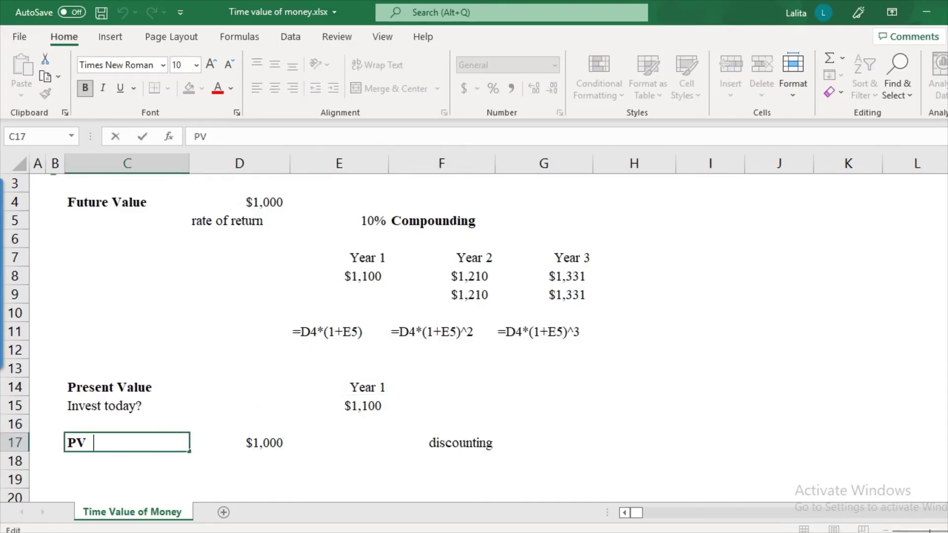
type("(1 years")
key("BackSpace")
type(")")
key("ctrl+Return")
- Copy the C17 label into C18 and change it to "PV (2 year)"
key("ctrl+c")
key("Down")
key("ctrl+v")
key("F2")
key("Left")
key("Left")
key("Left")
key("Left")
key("Left")
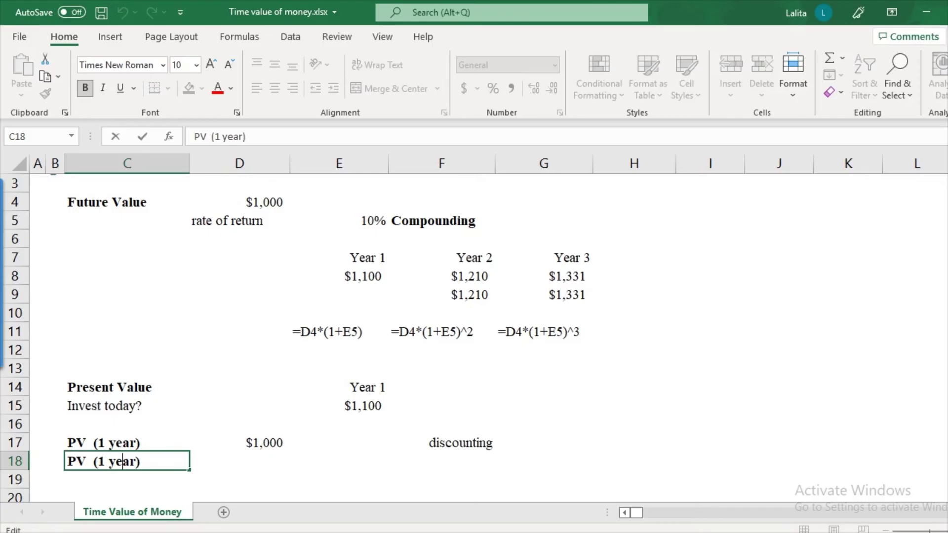
key("Left")
key("BackSpace")
type("2")
key("Return")
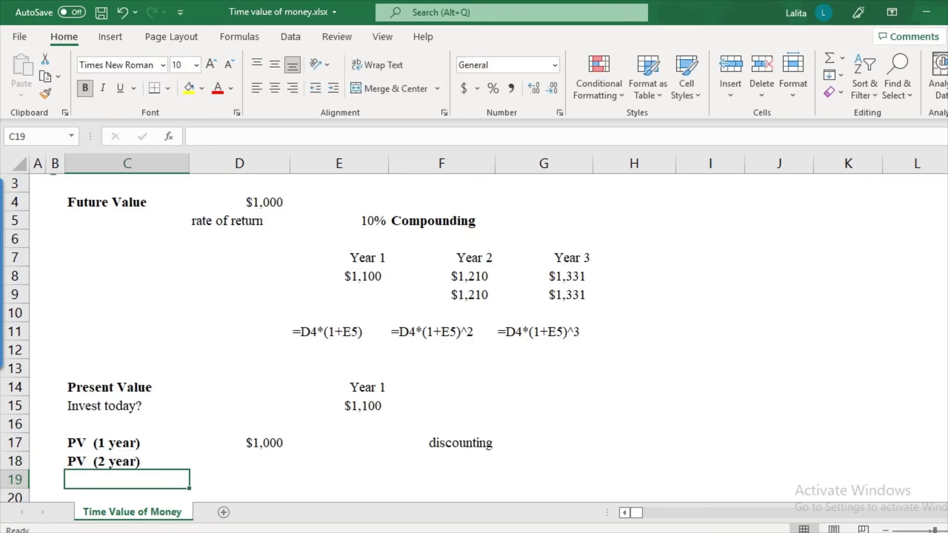
- Copy the "Year 2" heading from F7 to F14 and enter 1210 beneath it in F15
key("Up")
key("Right")
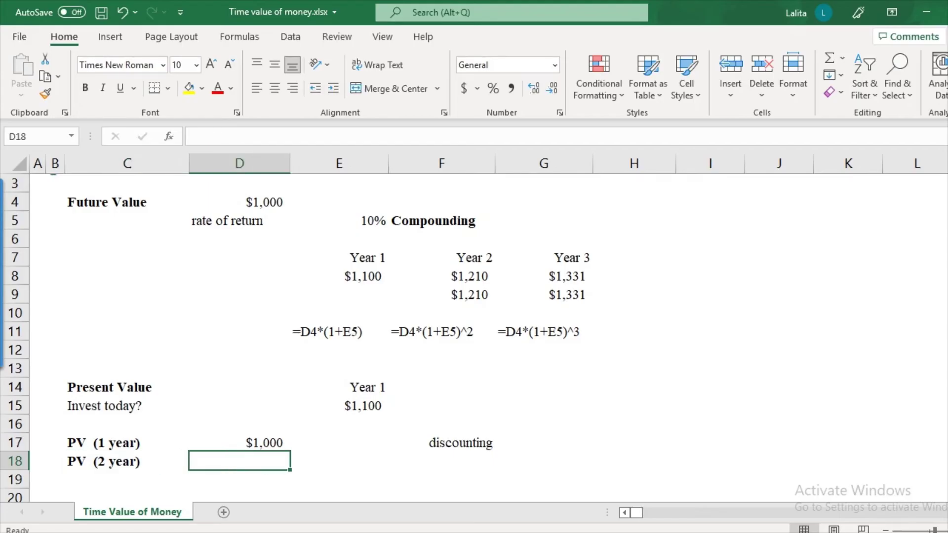
left_click(442, 258)
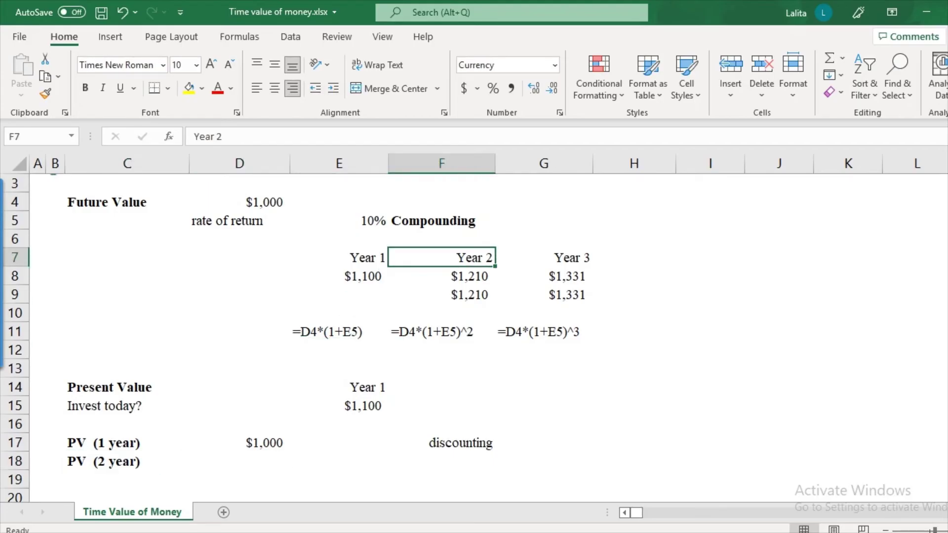
left_click(339, 387)
left_click(442, 258)
key("ctrl+c")
left_click(441, 387)
key("ctrl+v")
left_click(442, 406)
type("1210")
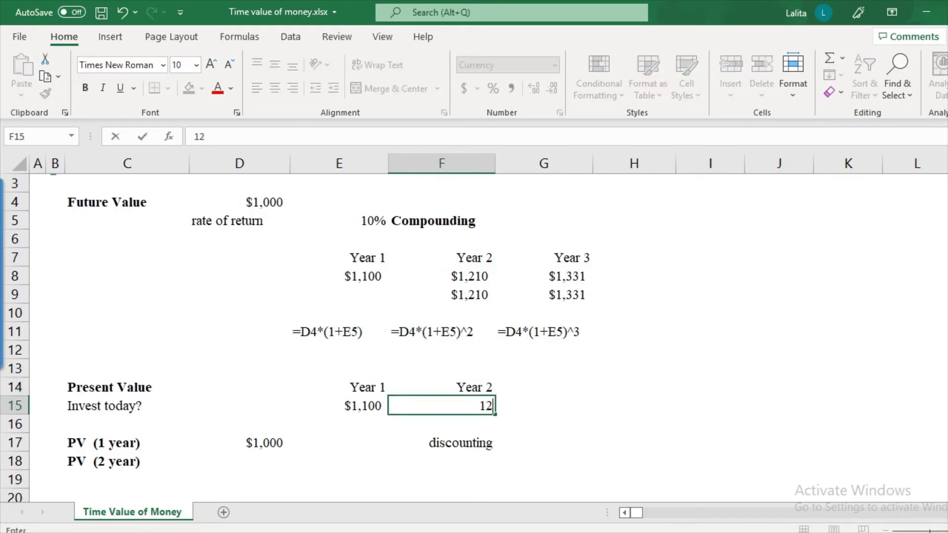
key("Return")
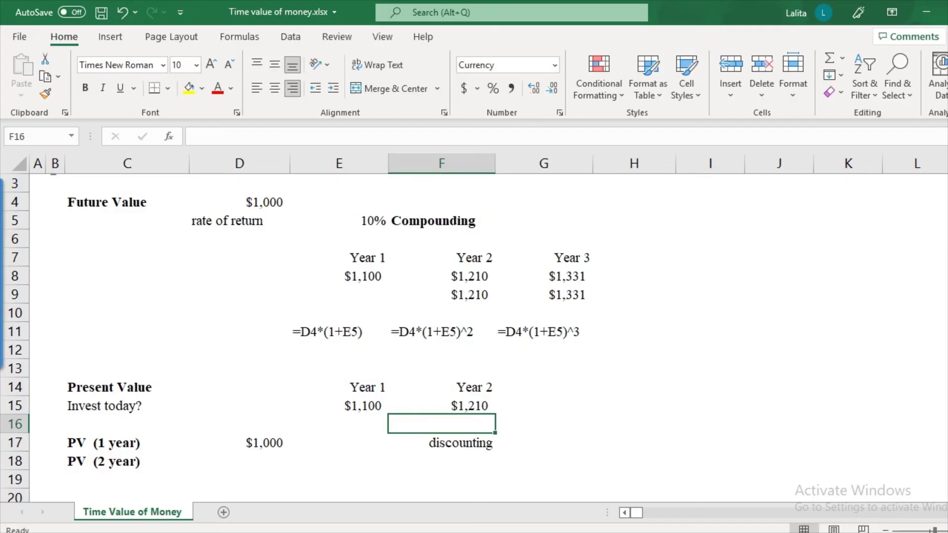
- Calculate the present value of the Year 2 amount in D18 with =F15/(1+E5)^2
scroll(296, 338, "down", 1)
left_click(239, 387)
left_click(240, 405)
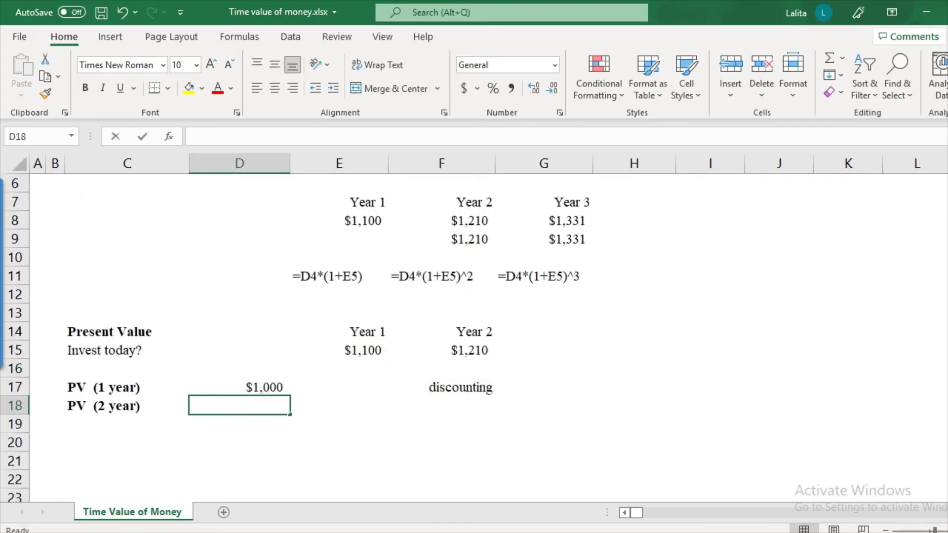
type("=")
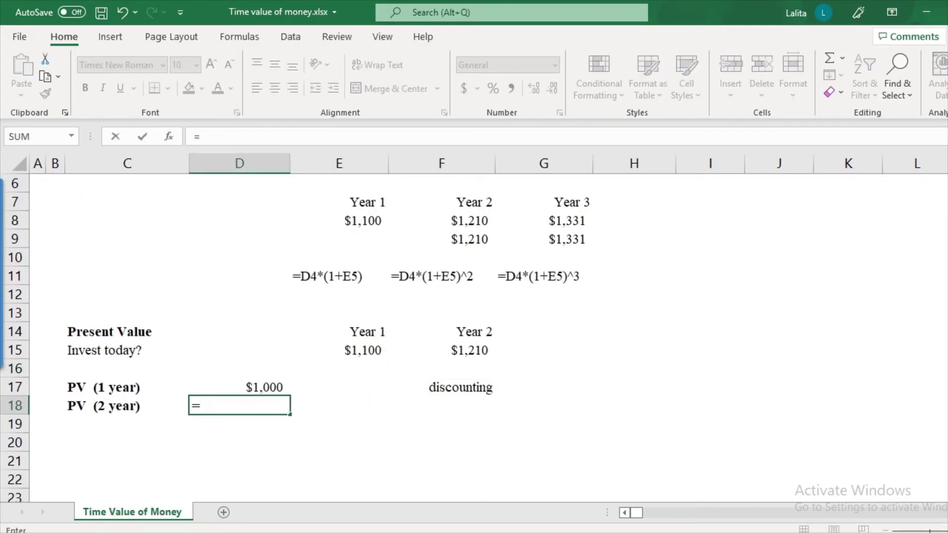
left_click(441, 350)
type("/(1_+")
key("BackSpace")
key("BackSpace")
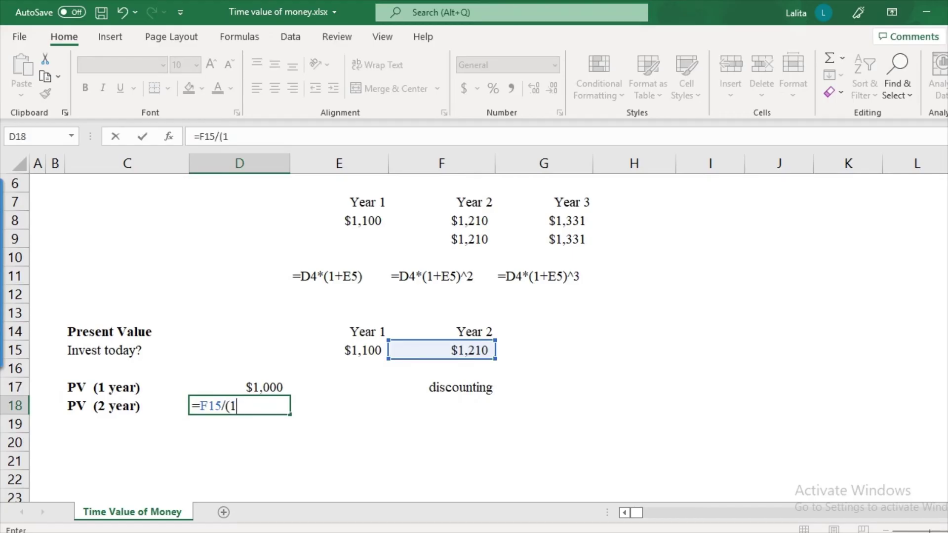
type("+")
scroll(474, 335, "up", 2)
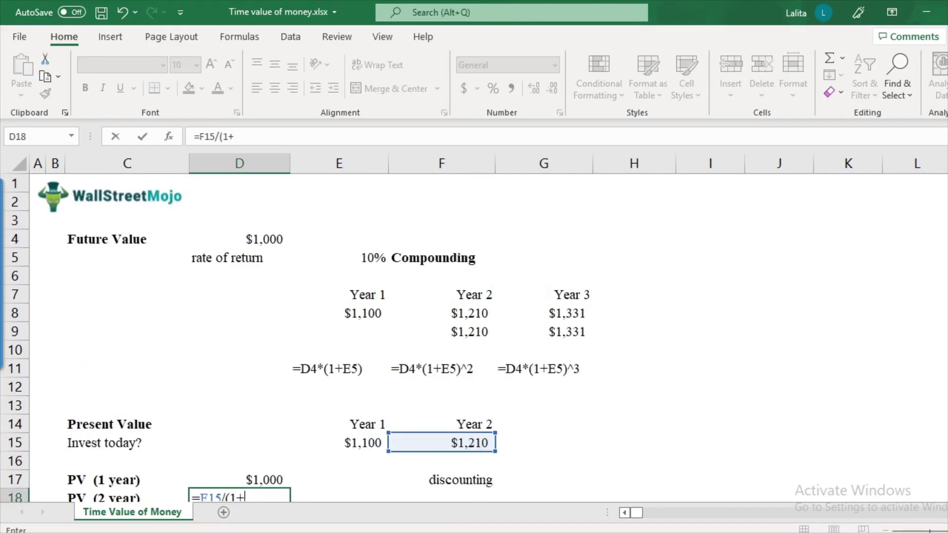
left_click(338, 258)
scroll(294, 338, "down", 1)
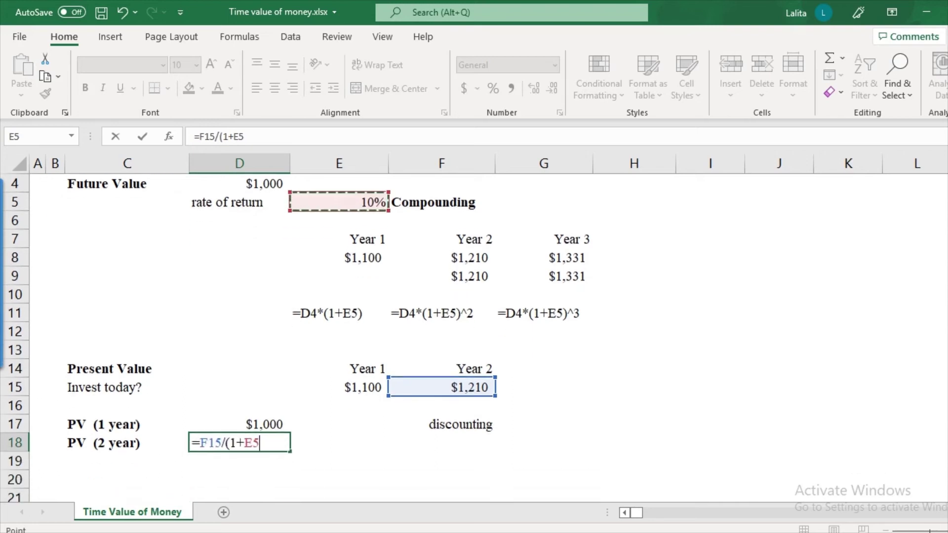
type(")^2")
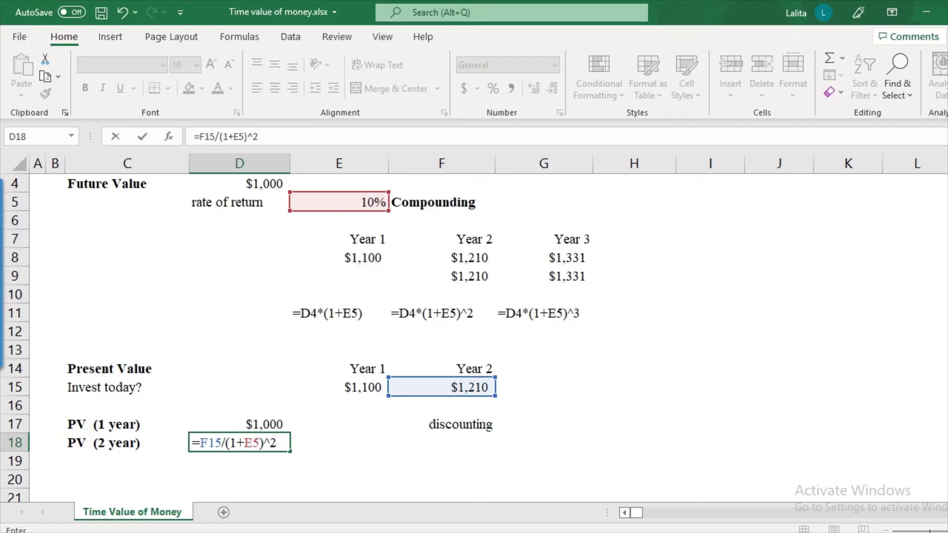
key("Return")
- Copy the C18 label into C19 and change it to "PV (3 year)"
key("Up")
key("Left")
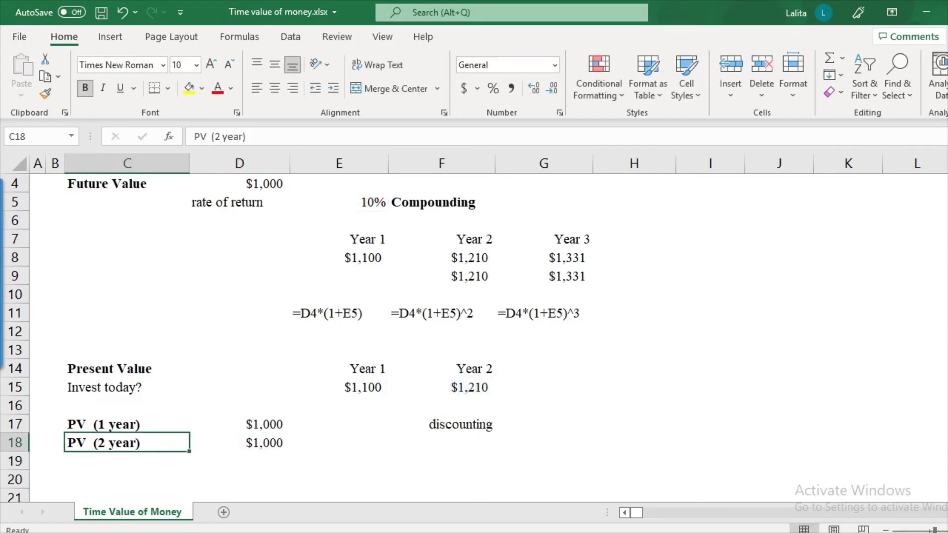
key("Down")
key("Up")
key("ctrl+c")
key("Down")
key("ctrl+v")
key("F2")
key("Left")
key("Left")
key("Left")
key("Left")
key("Left")
key("Left")
key("BackSpace")
type("3")
key("Return")
key("Up")
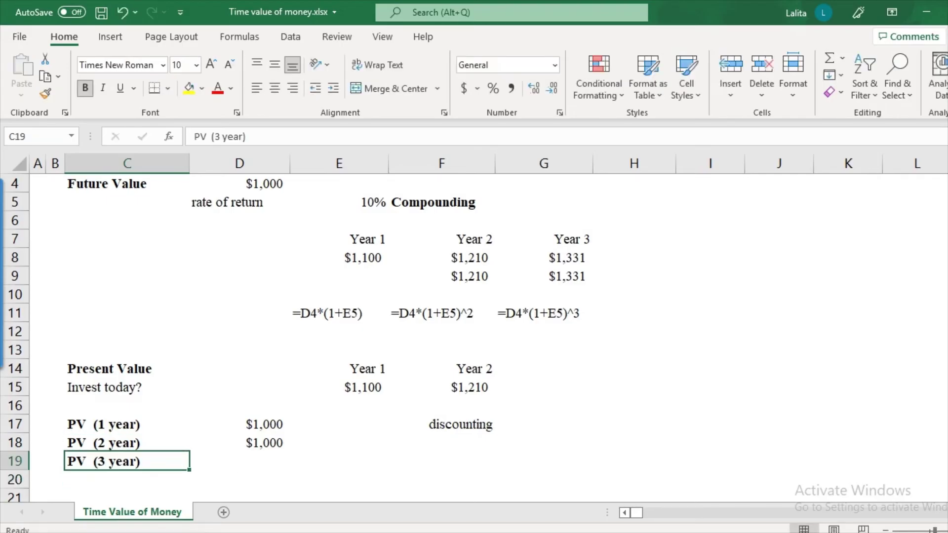
- Copy the "Year 3" heading from G7 to G14 and enter 1331 beneath it in G15
left_click(441, 368)
key("ctrl+c")
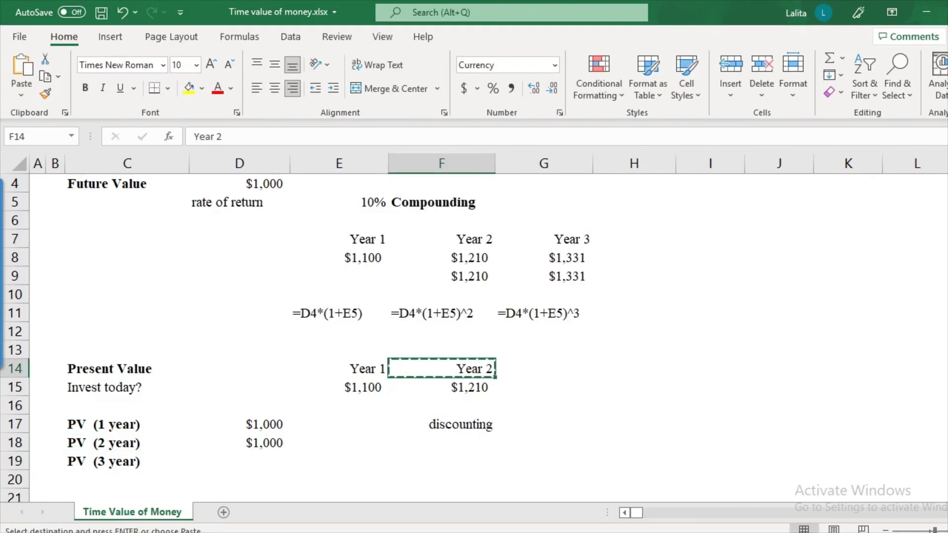
left_click(543, 258)
key("Up")
key("ctrl+c")
key("Down")
key("Down")
key("Down")
key("Down")
key("Down")
key("Down")
key("Down")
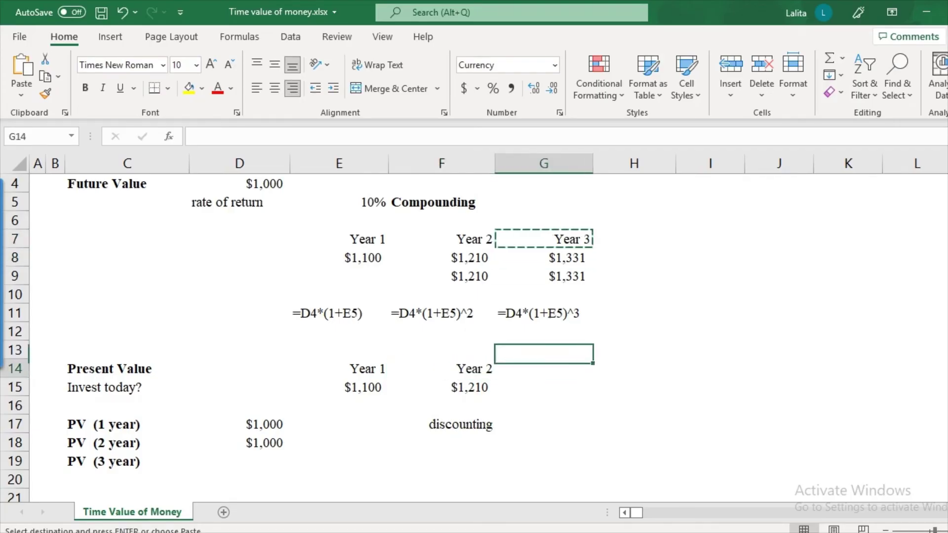
key("ctrl+v")
key("Down")
type("1331")
key("Return")
- Calculate the present value of the Year 3 amount in D19 with =G15/(1+E5)^3
left_click(239, 461)
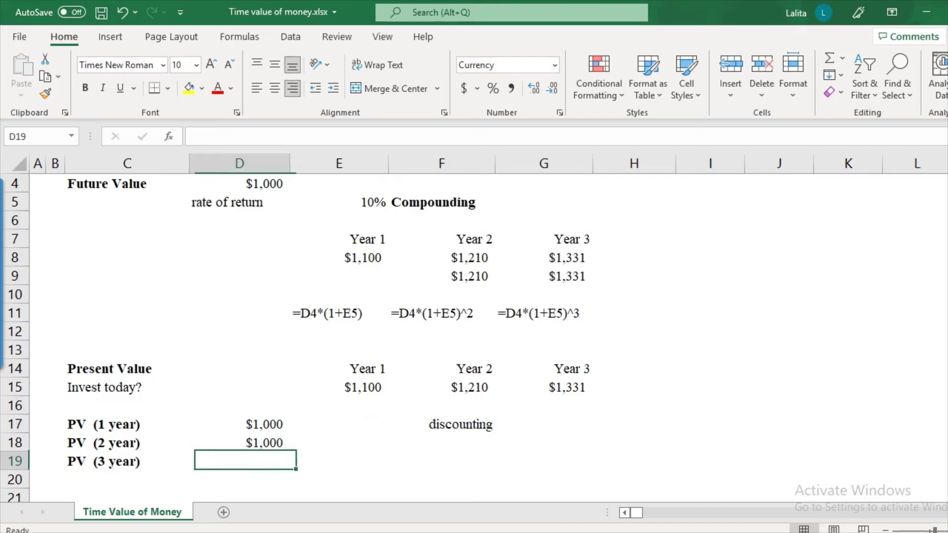
type("=")
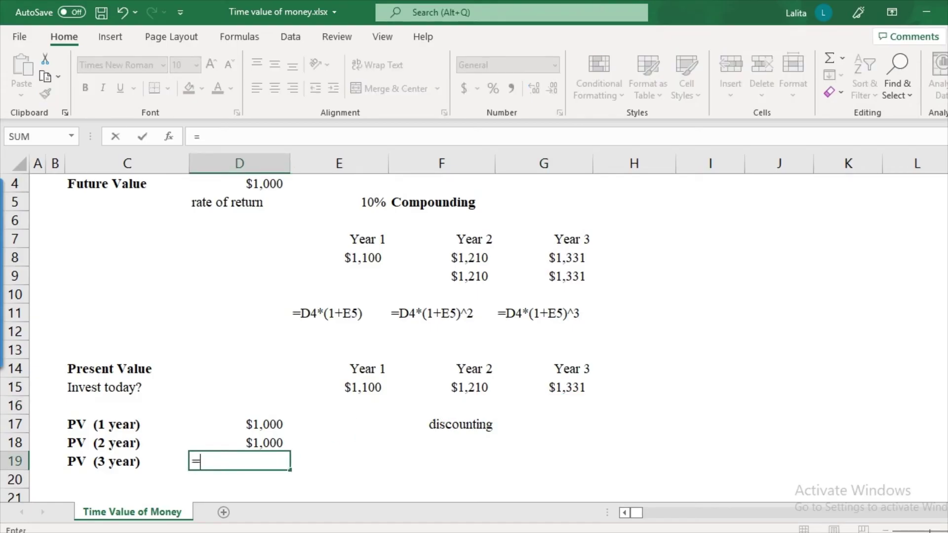
left_click(543, 387)
type("/(1+")
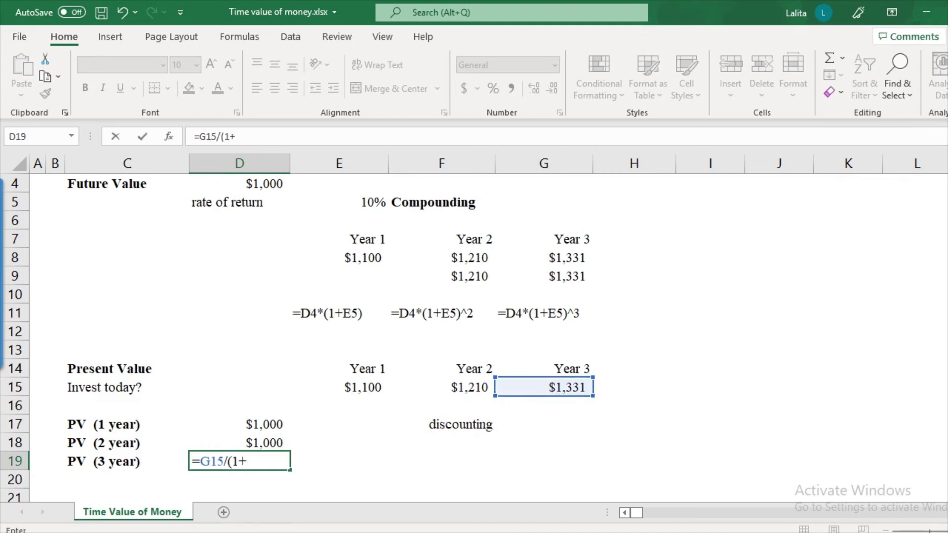
left_click(339, 202)
type(")^")
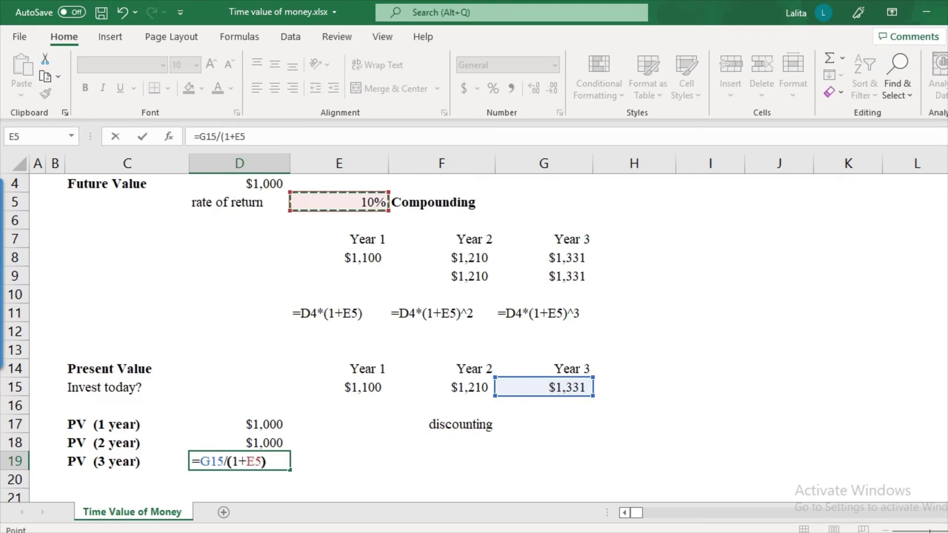
type("3")
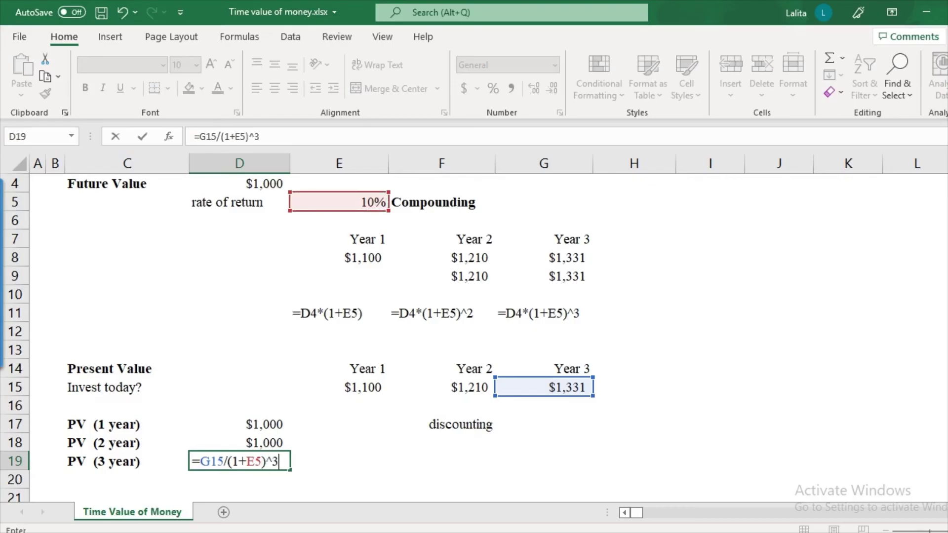
key("Return")
- Show the text of D17's formula in E17 using FORMULATEXT with D17 as the reference
key("Up")
key("Up")
key("Up")
key("Down")
key("Down")
key("Up")
key("Up")
key("Right")
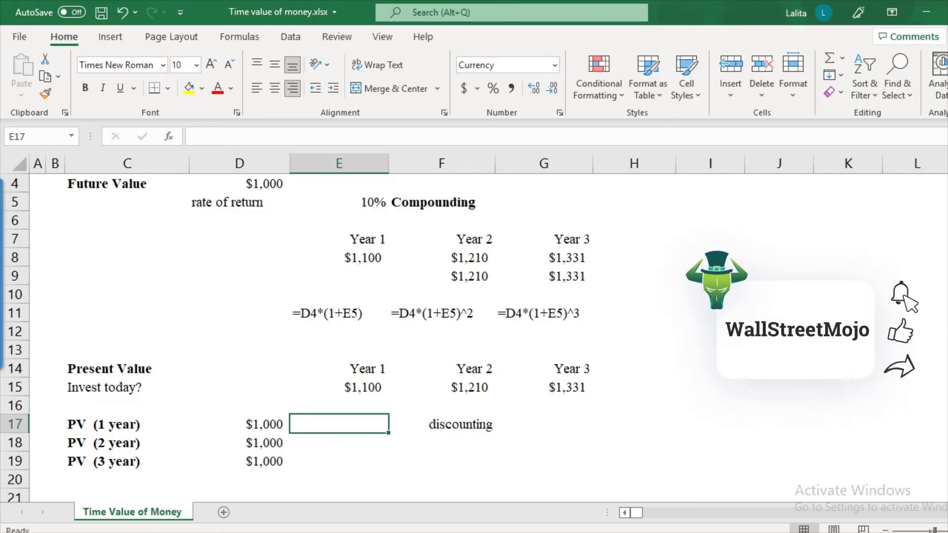
type("=fore")
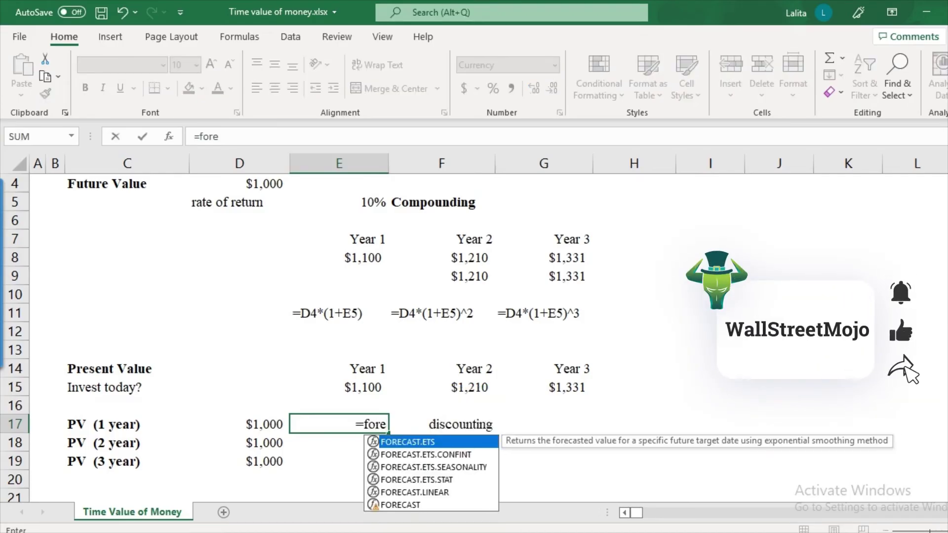
key("BackSpace")
type("mulatext")
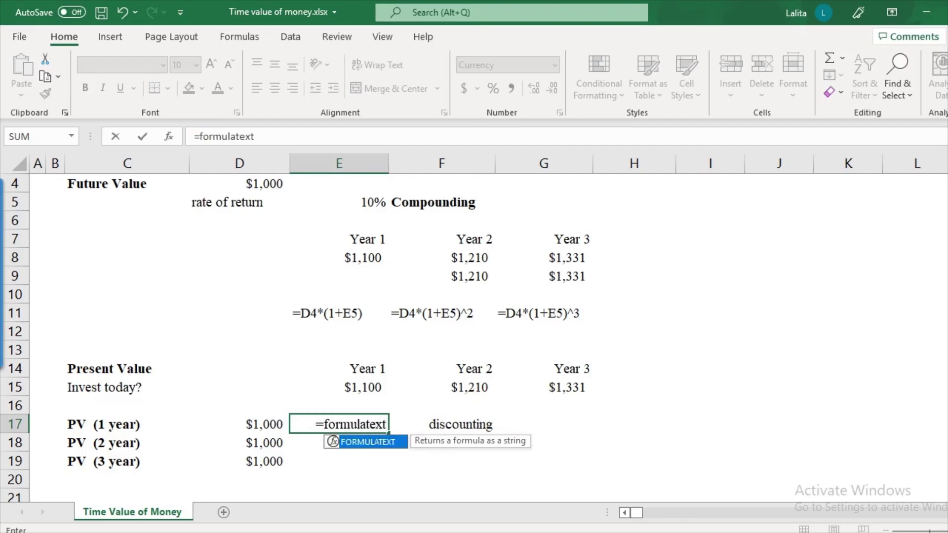
type("(")
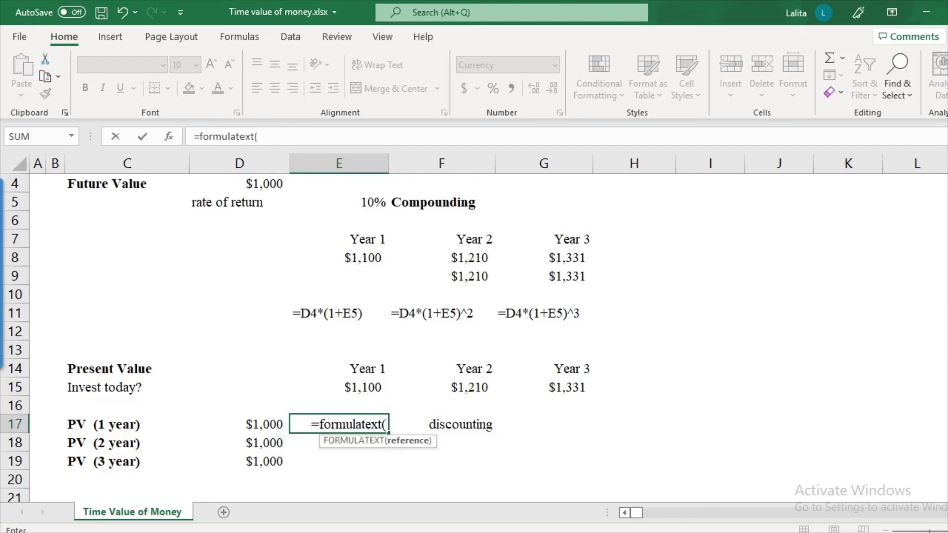
key("Left")
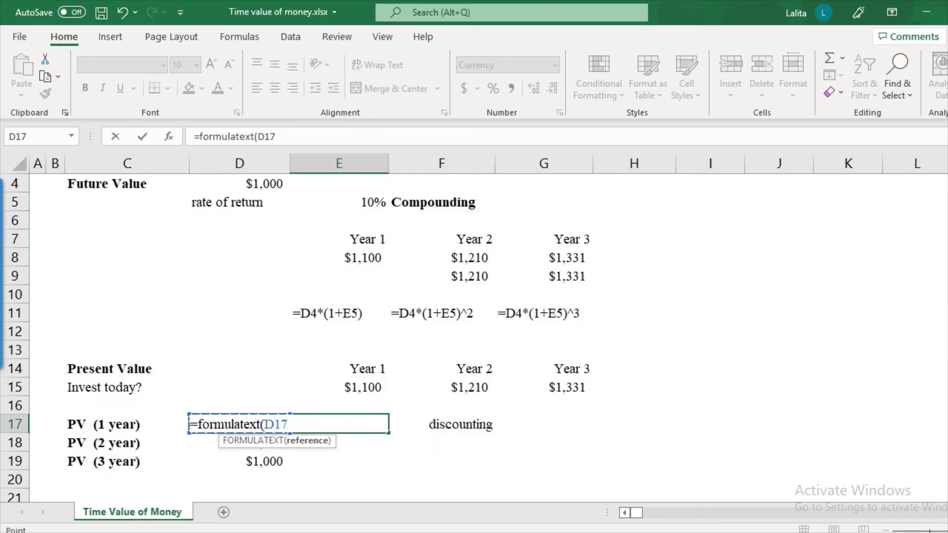
key("Return")
- Copy the FORMULATEXT formula from E17 into E18 and E19 for the other two present values
key("Up")
key("ctrl+c")
key("Down")
key("ctrl+v")
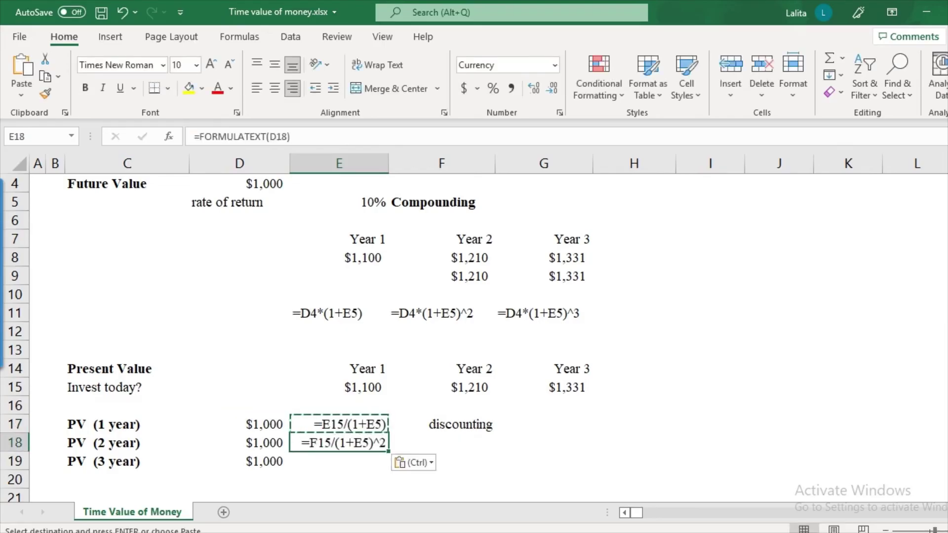
key("Down")
key("ctrl+v")
key("Down")
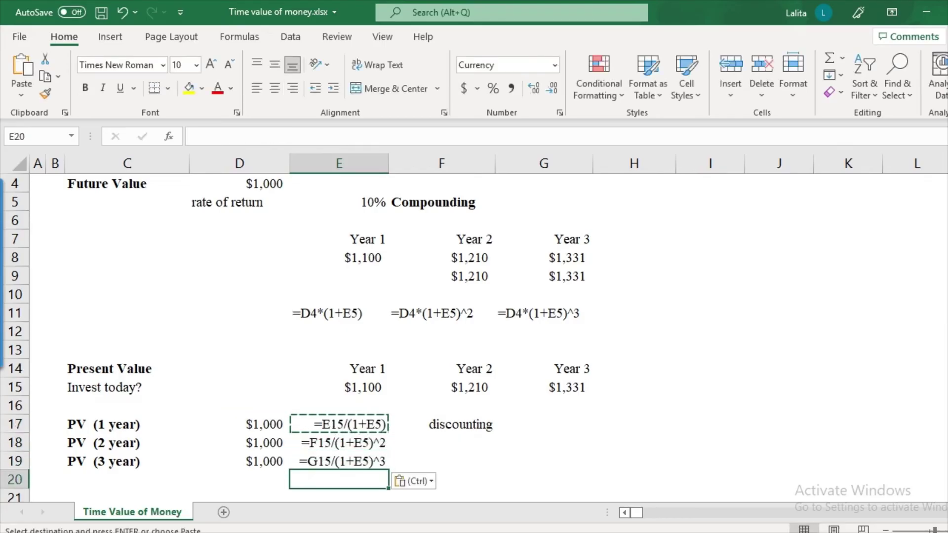
- Inspect the FORMULATEXT formula in E18 without changing it
key("Up")
key("Up")
key("F2")
key("Escape")
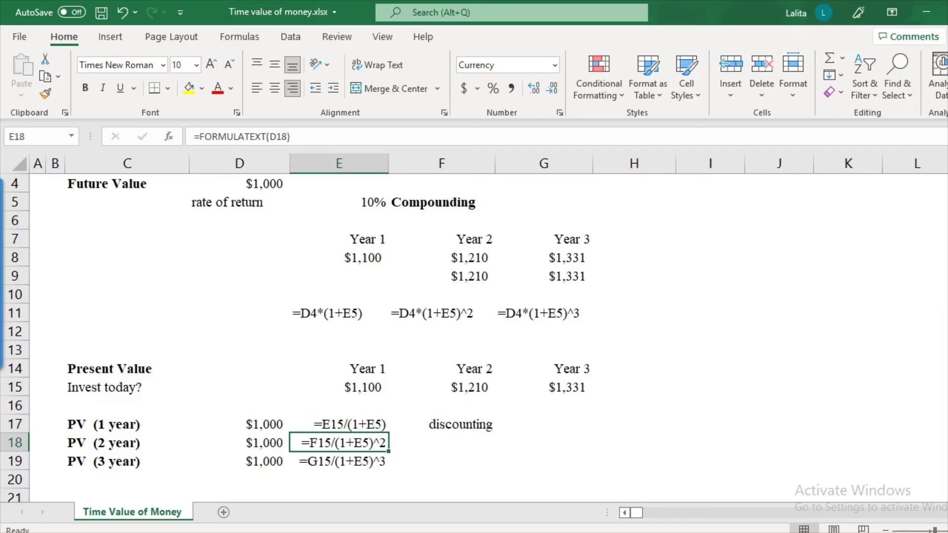
- Make the "discounting" label in F17 bold
left_click(441, 425)
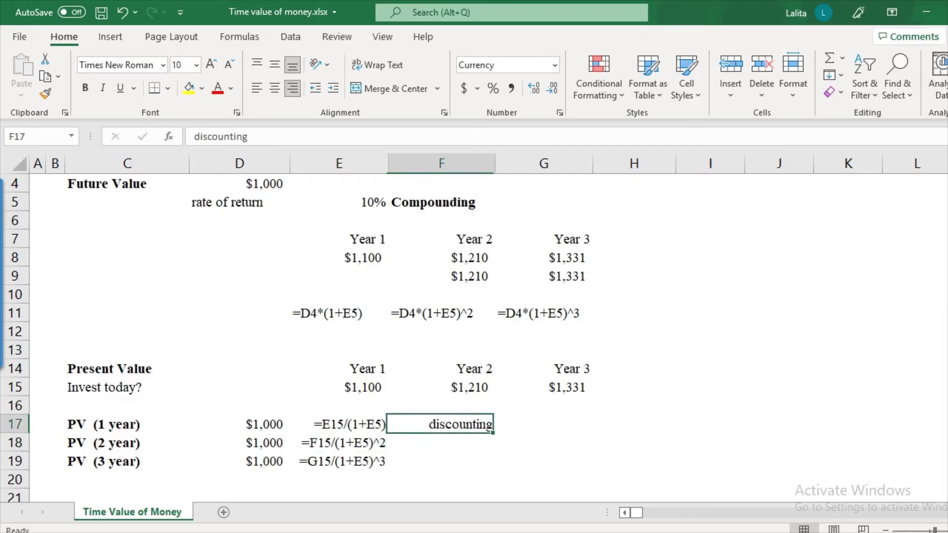
key("ctrl+b")
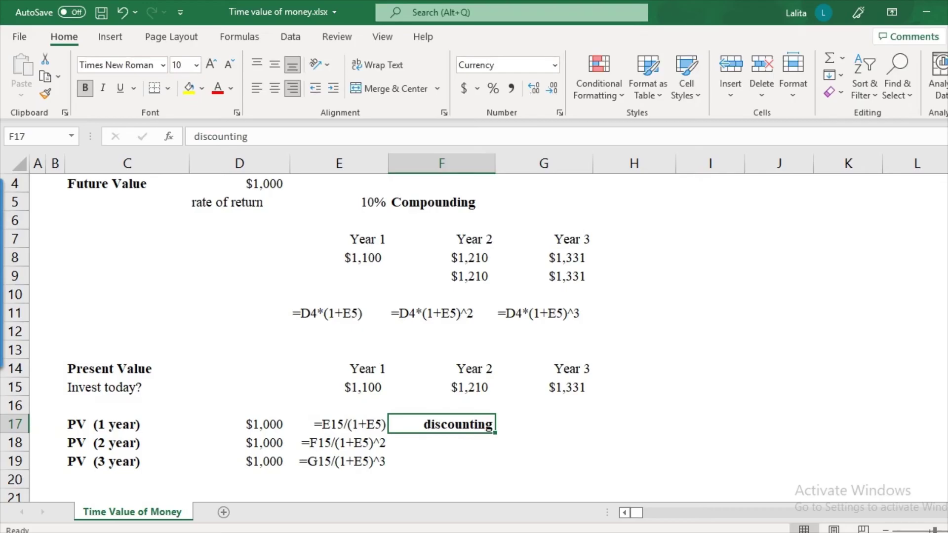
scroll(296, 338, "up", 1)
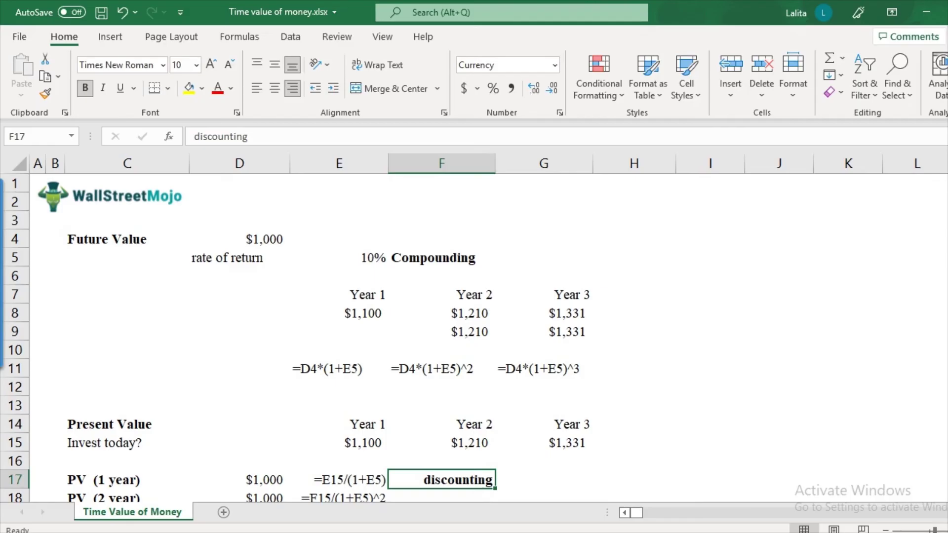
- Examine the rate of return in E5 and the present value formula texts in E17:E19
scroll(296, 338, "down", 1)
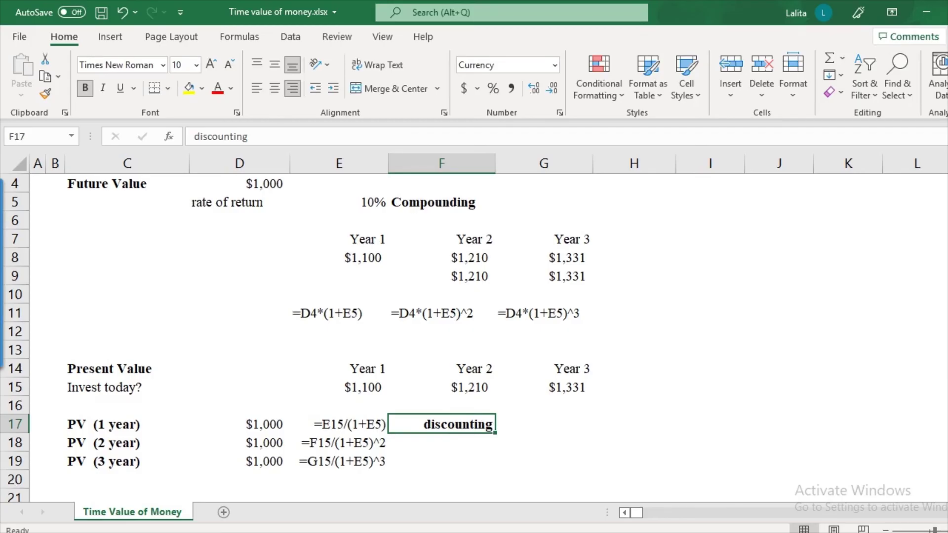
left_click(339, 313)
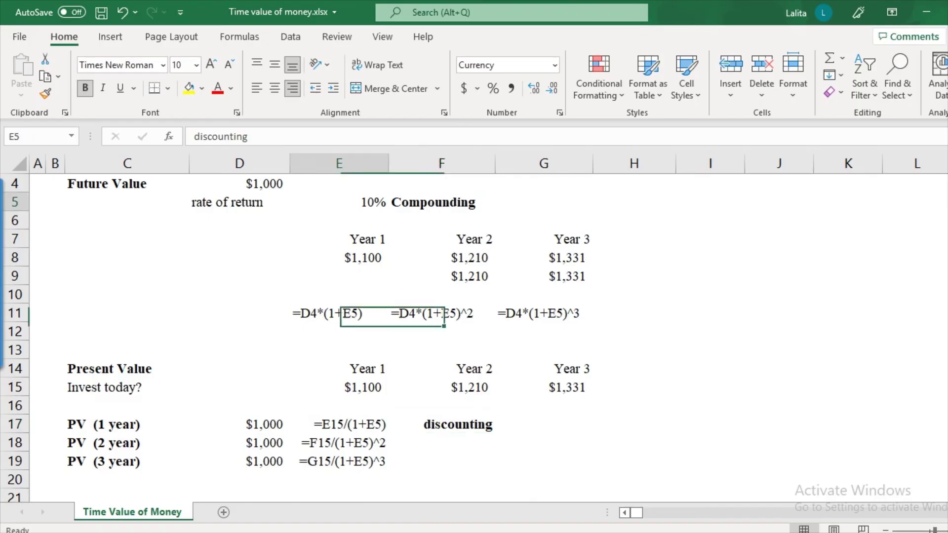
left_click(339, 202)
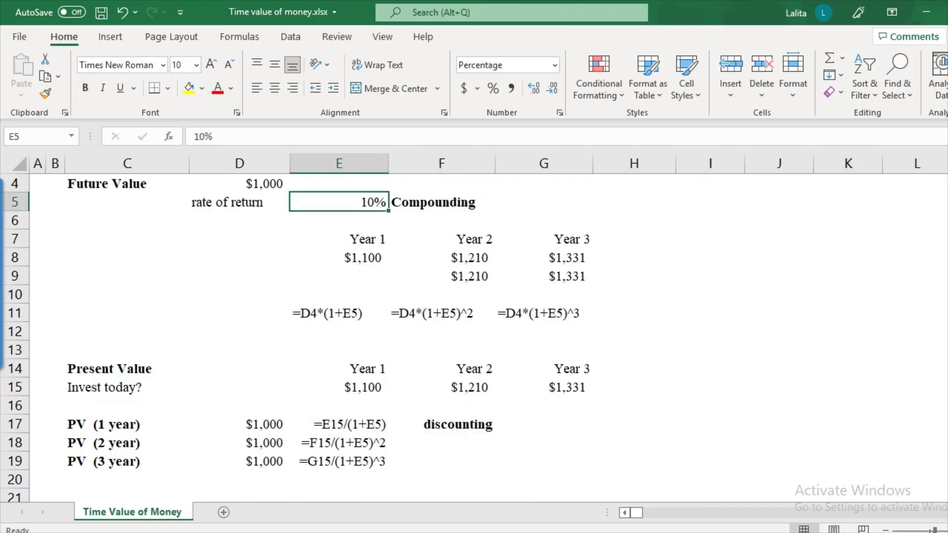
scroll(346, 336, "down", 1)
left_click_drag(339, 369, 339, 405)
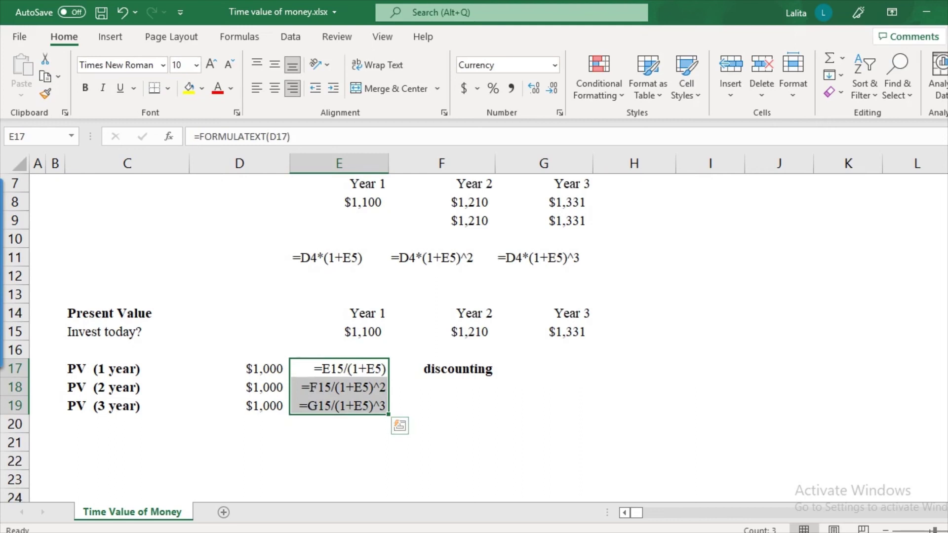
- View the Present Value Formula picture below the calculations and select cell C42 beneath it
scroll(345, 335, "down", 1)
scroll(345, 335, "up", 2)
scroll(346, 335, "down", 1)
scroll(345, 336, "down", 7)
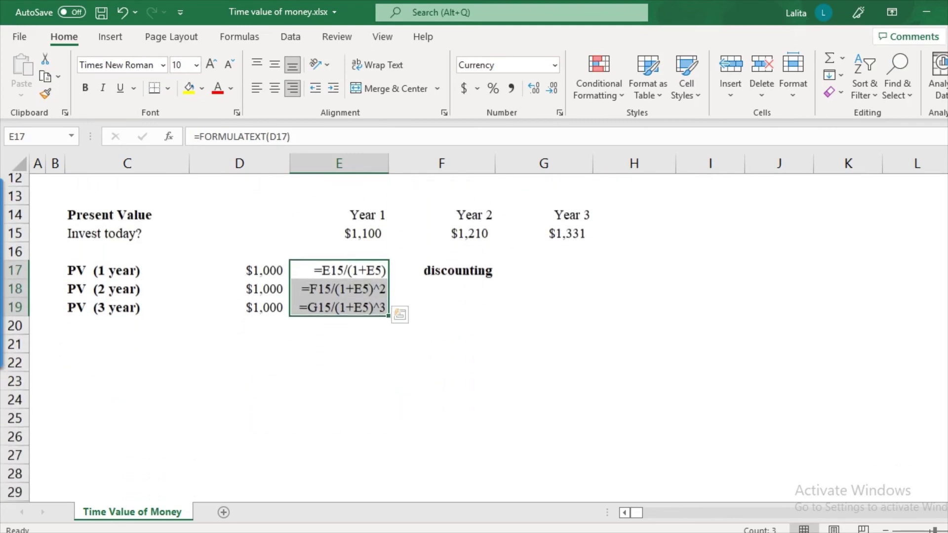
left_click(127, 442)
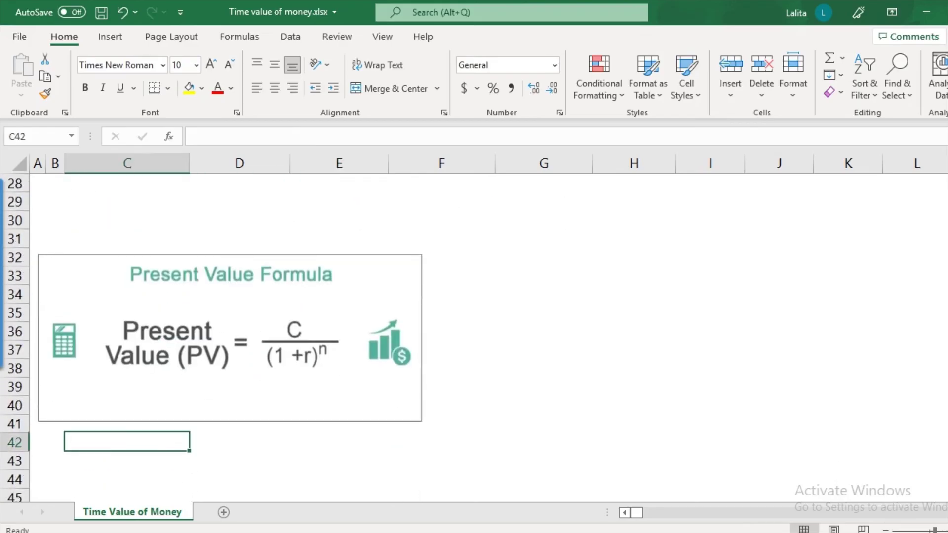